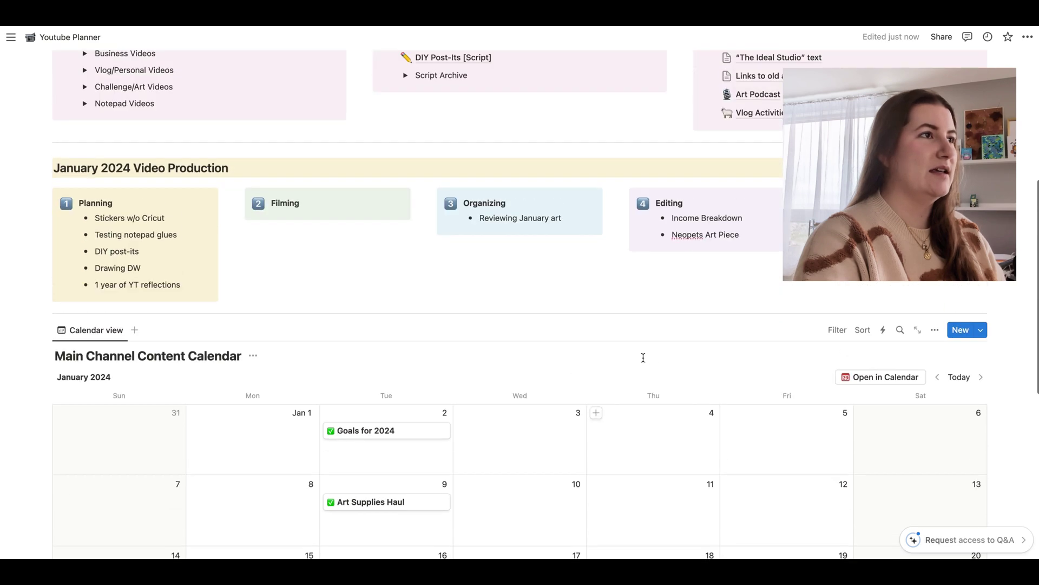
- Enlarge the display of the Youtube Planner page by two zoom levels
mouse_move(639, 363)
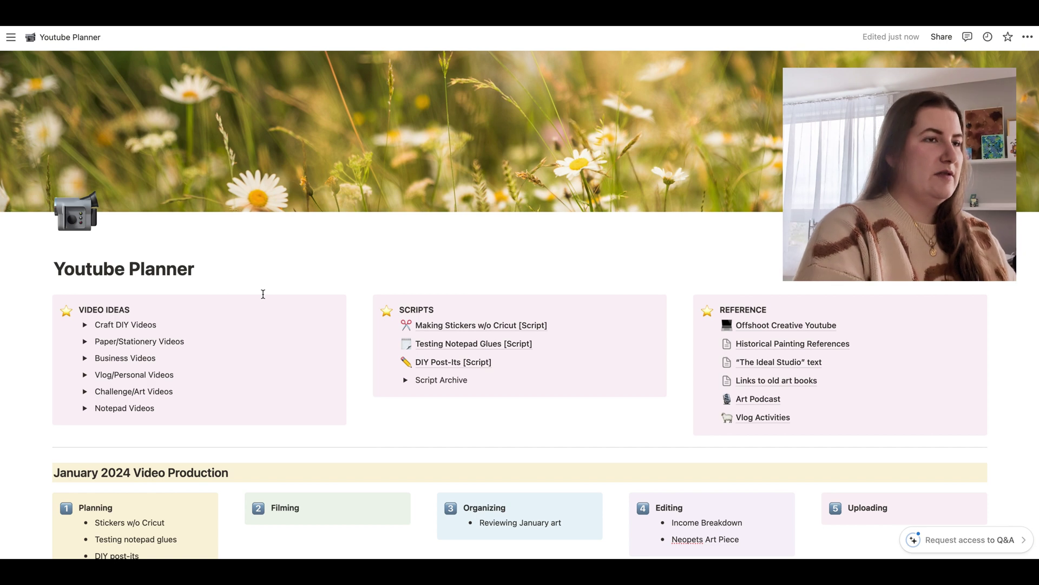
key("super+plus")
key("super+plus")
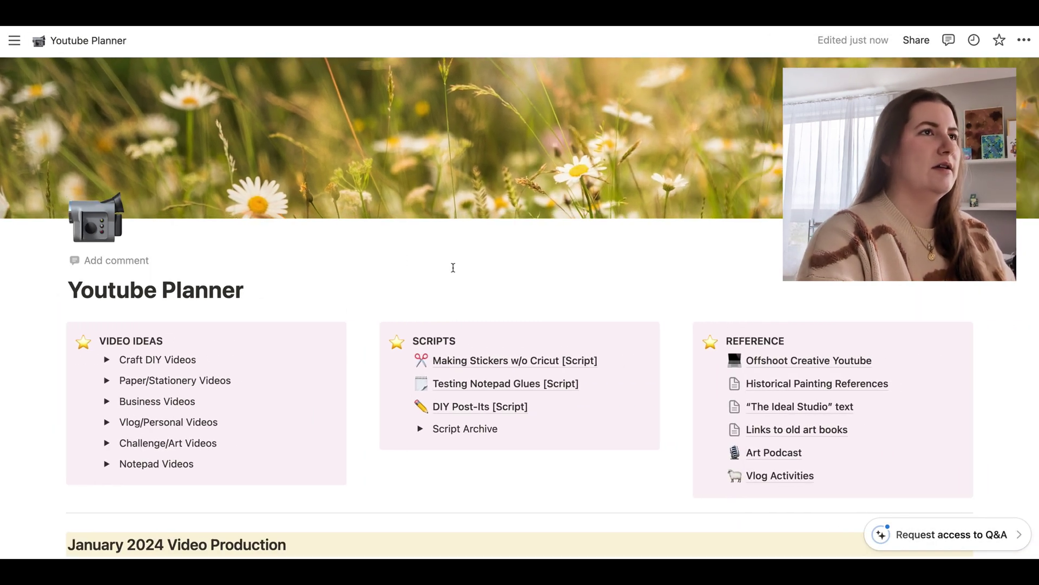
scroll(454, 268, "down", 2)
scroll(453, 267, "up", 2)
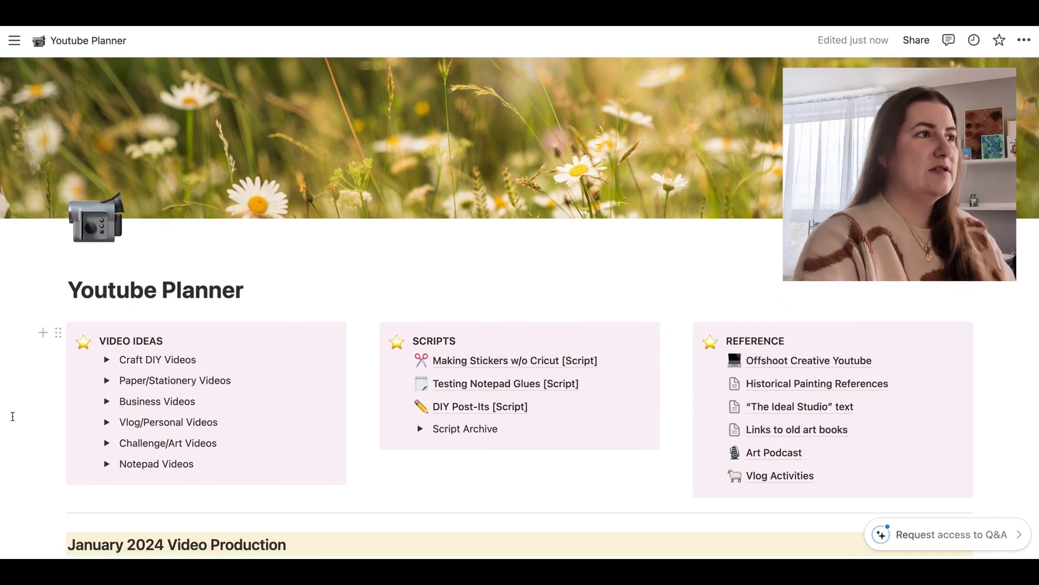
- Expand the Craft DIY Videos list under Video Ideas, examine its entries and collapse it again
left_click(107, 361)
scroll(176, 394, "down", 6)
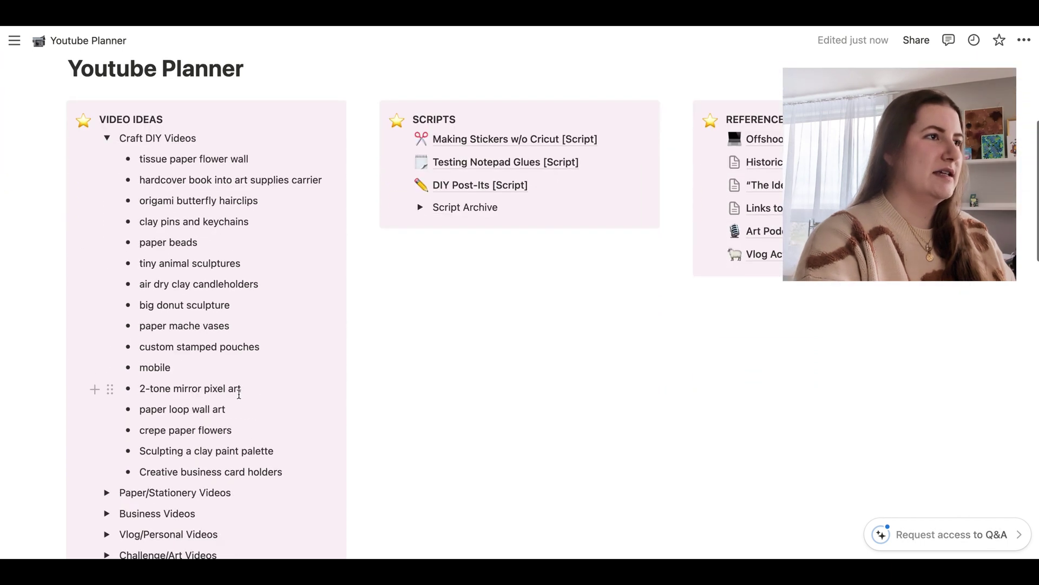
scroll(239, 394, "up", 2)
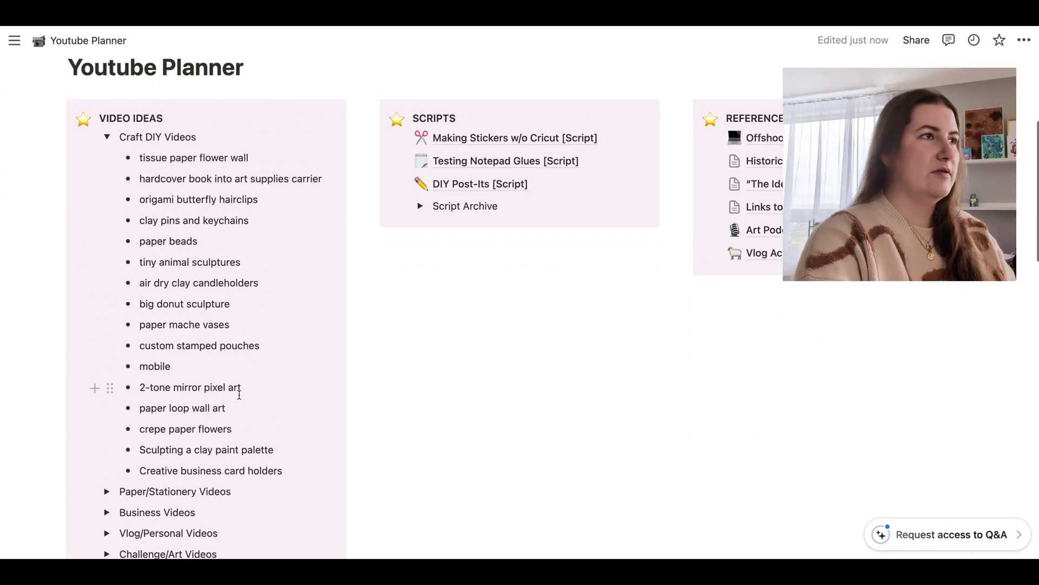
left_click(107, 137)
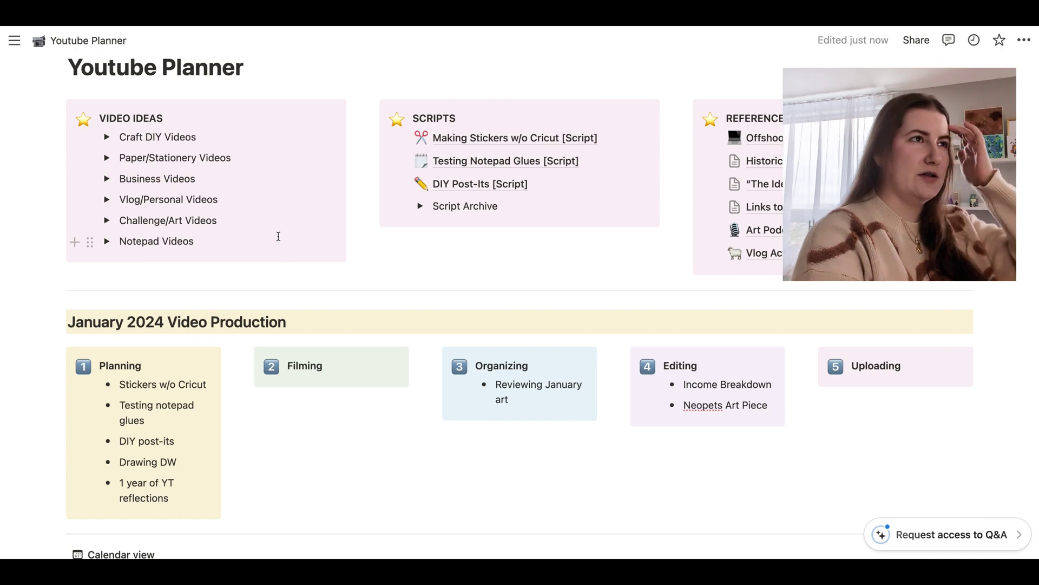
scroll(351, 245, "up", 4)
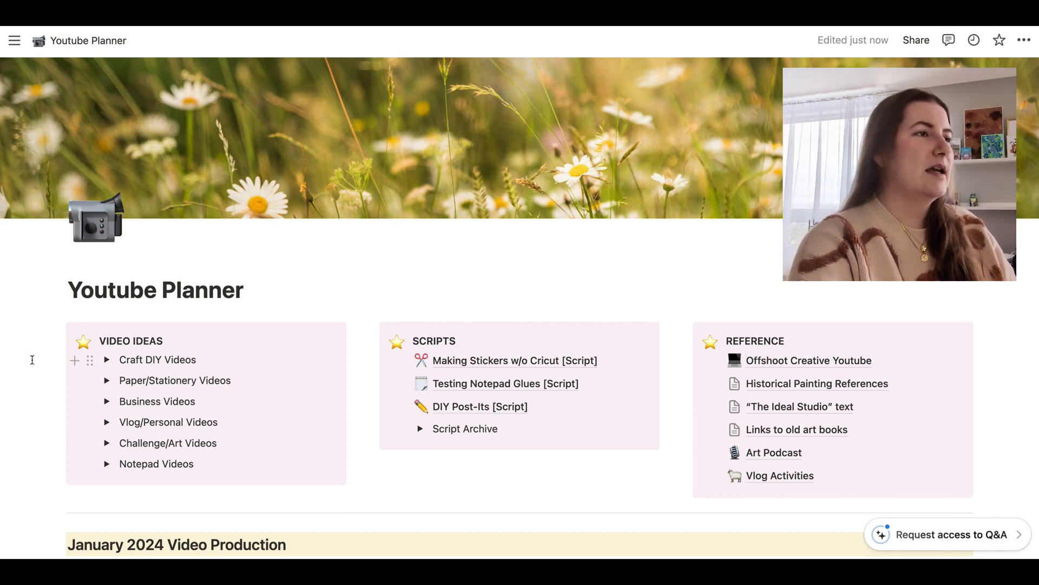
- Expand the Script Archive under Scripts to check which scripts it holds, and collapse it again
scroll(30, 360, "down", 1)
scroll(31, 360, "up", 1)
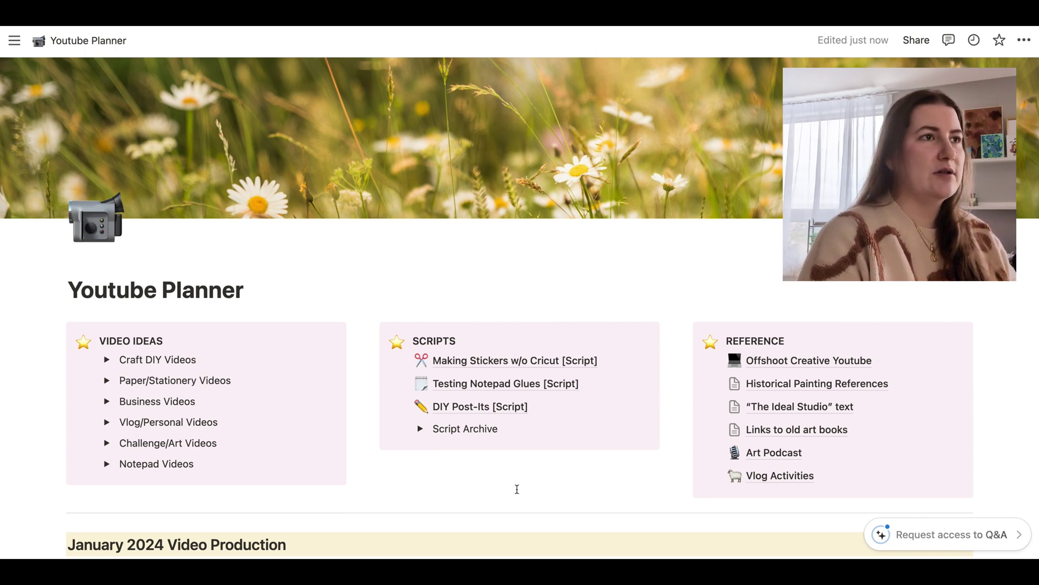
left_click(420, 428)
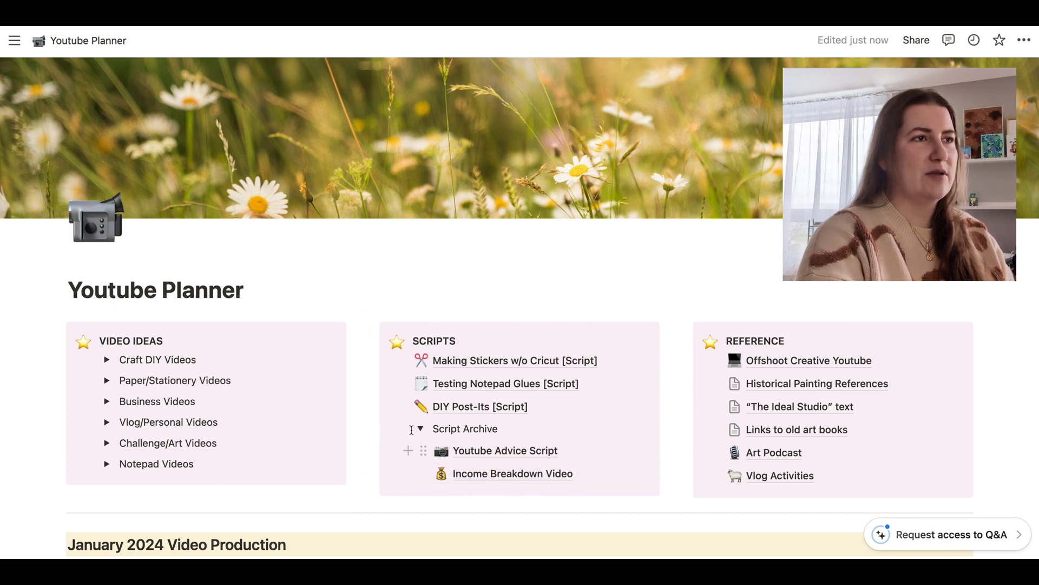
left_click(420, 428)
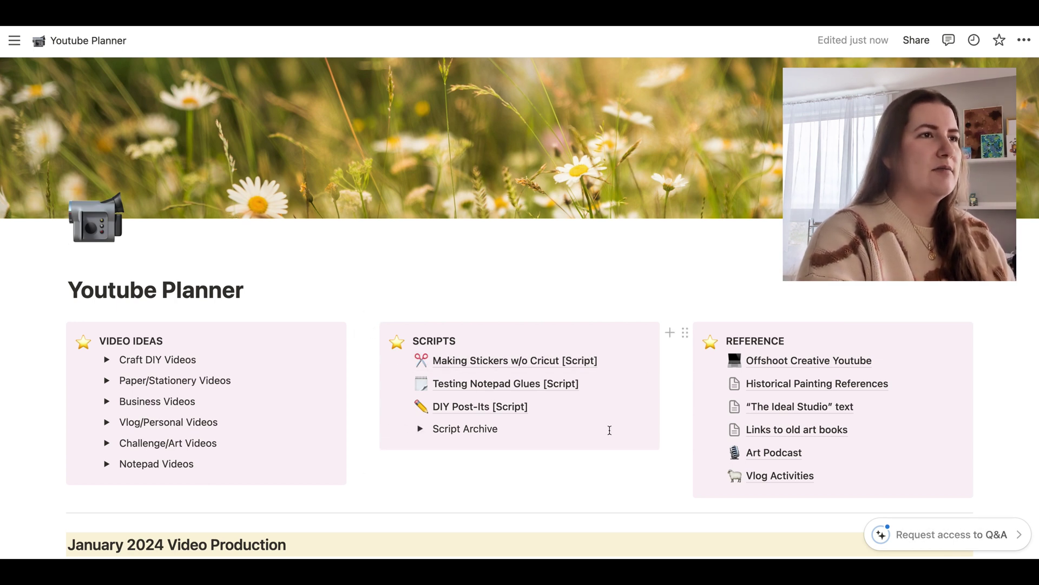
- Open the Making Stickers w/o Cricut script, read it from Introduction to Conclusion, and return to the Youtube Planner page
left_click(543, 366)
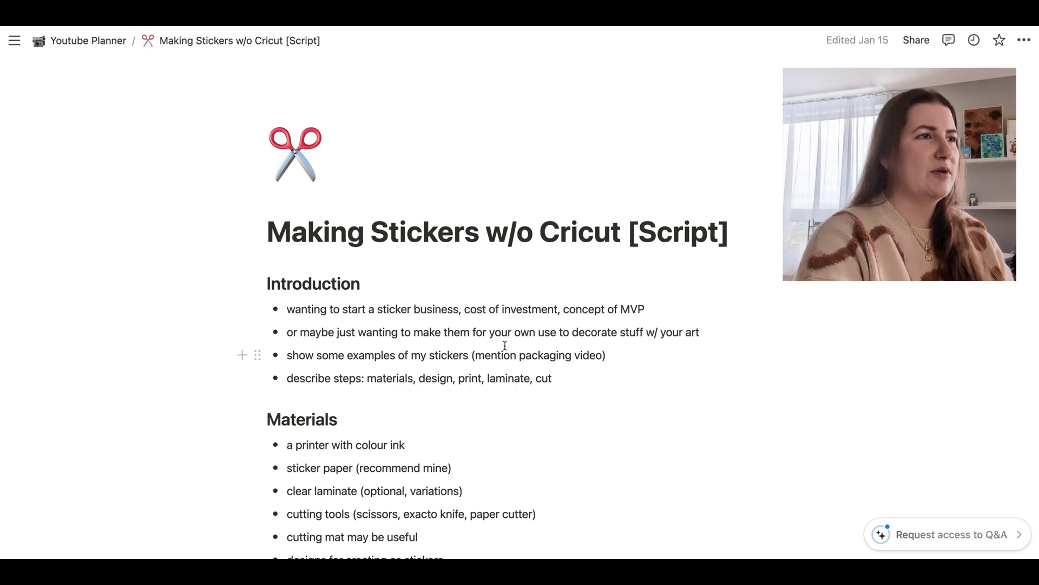
scroll(476, 325, "down", 3)
scroll(168, 377, "down", 3)
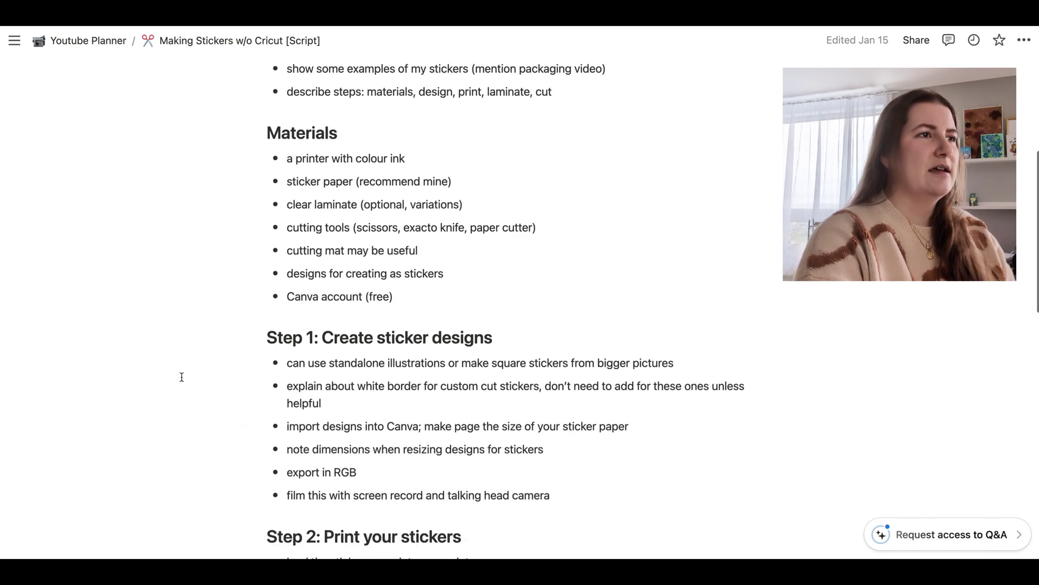
scroll(306, 351, "down", 5)
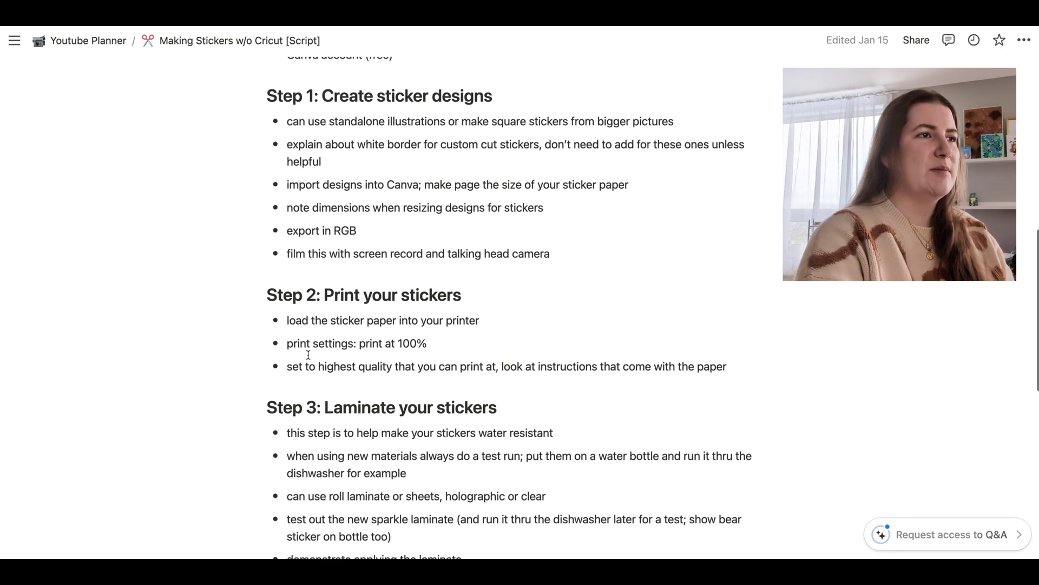
scroll(308, 354, "down", 3)
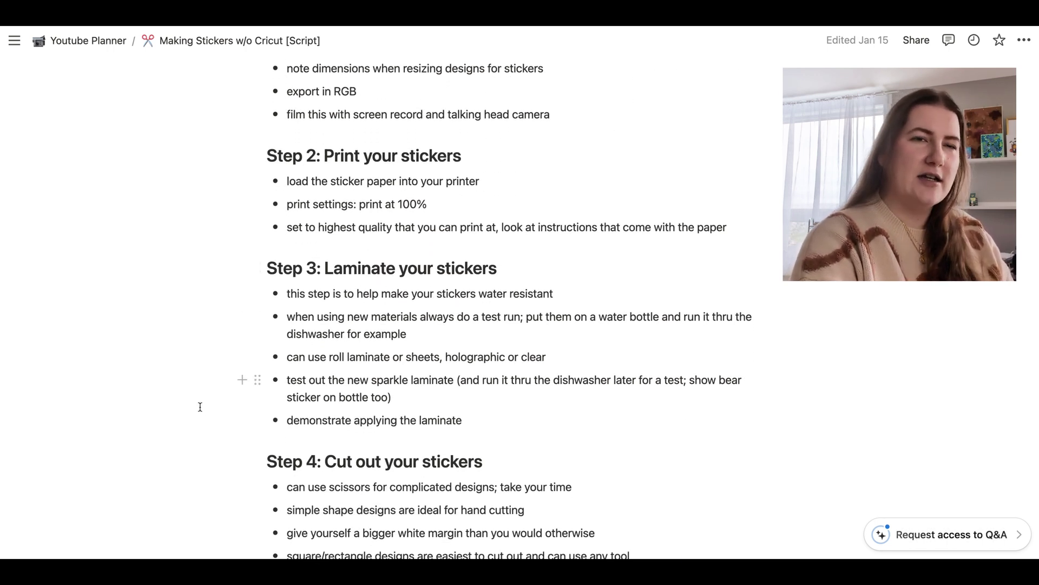
scroll(199, 406, "down", 2)
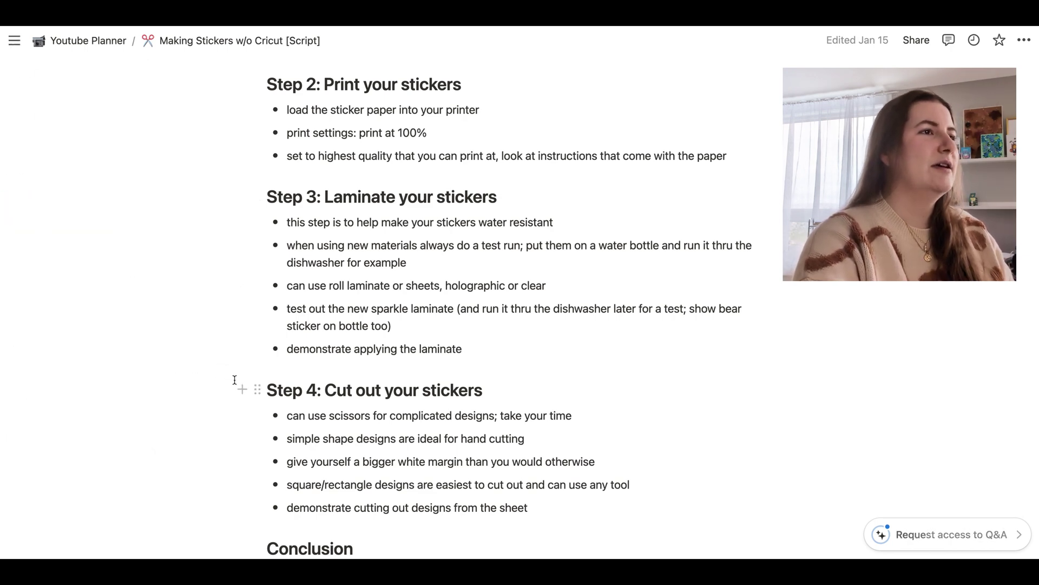
scroll(231, 378, "down", 7)
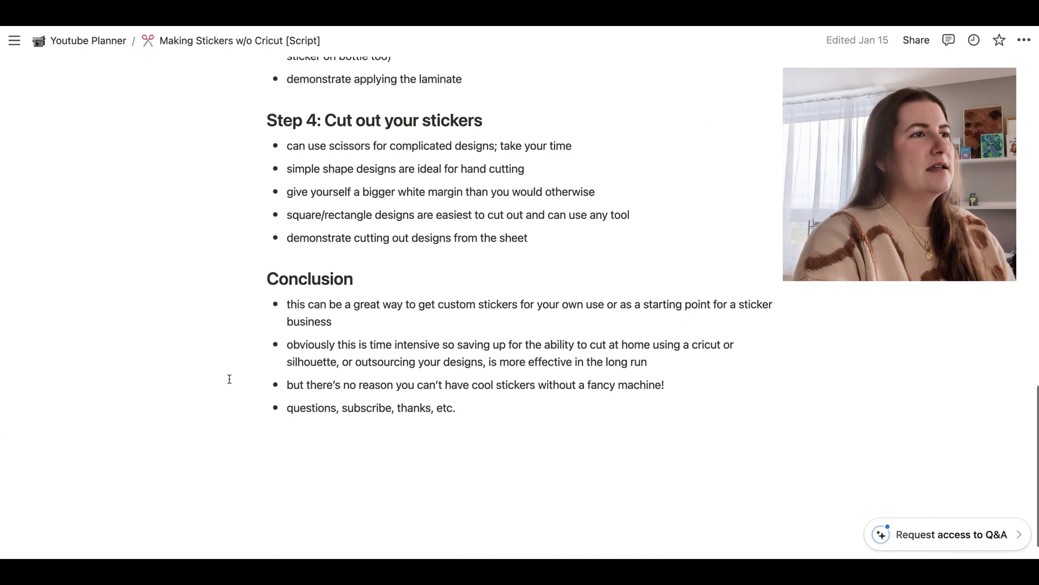
scroll(446, 249, "up", 20)
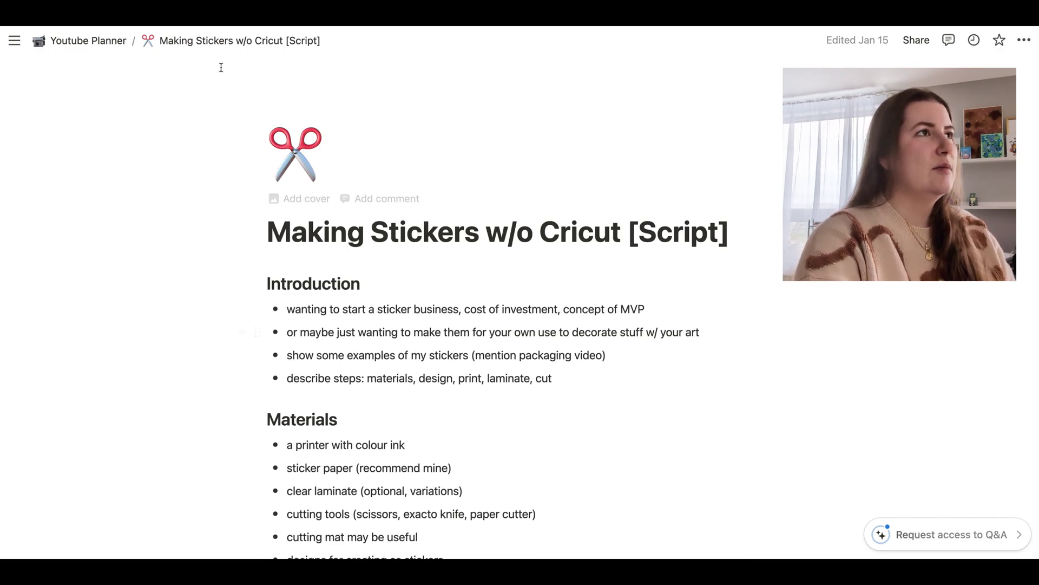
left_click(100, 47)
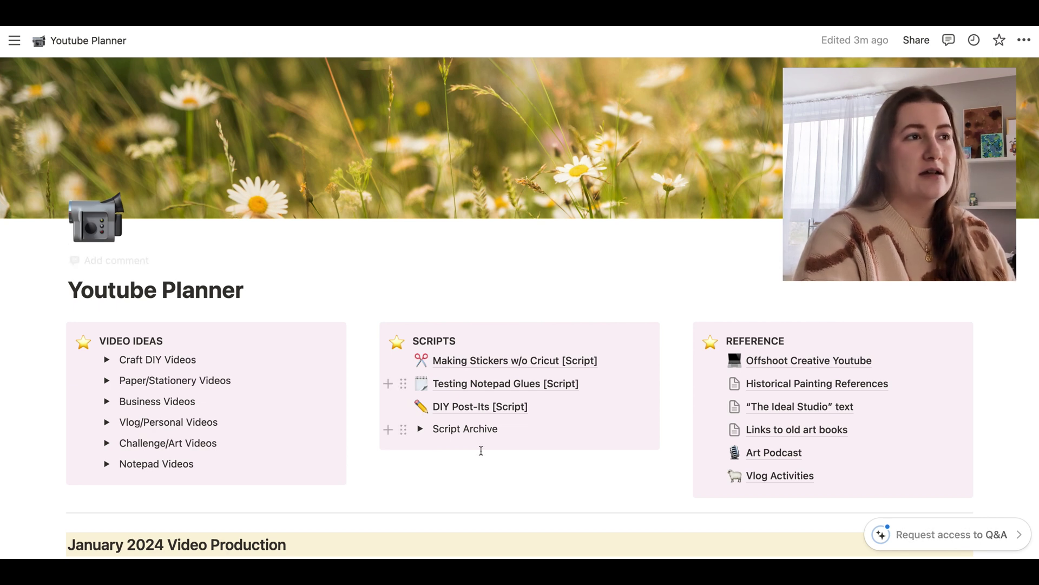
mouse_move(454, 377)
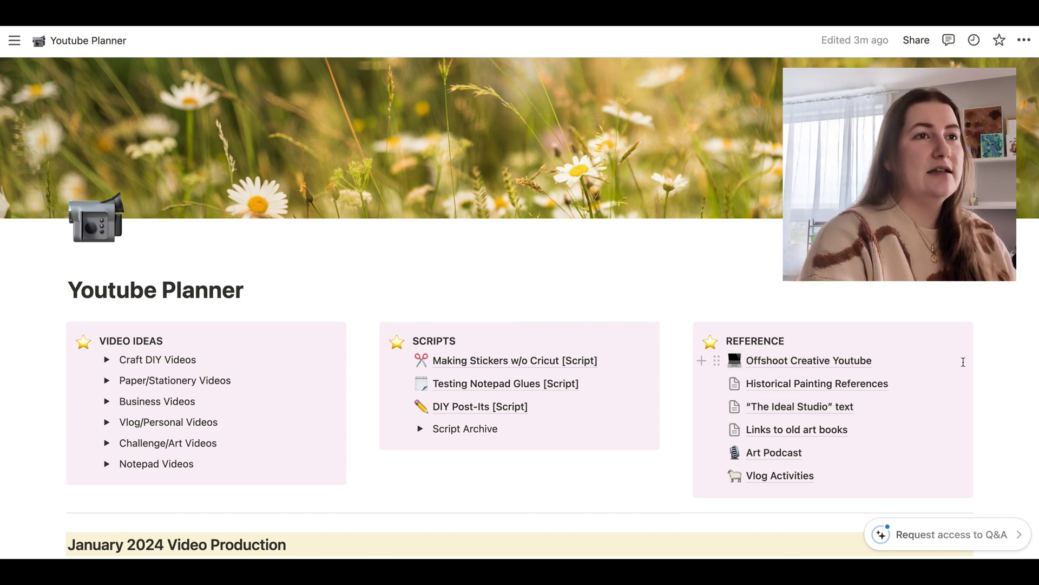
mouse_move(934, 363)
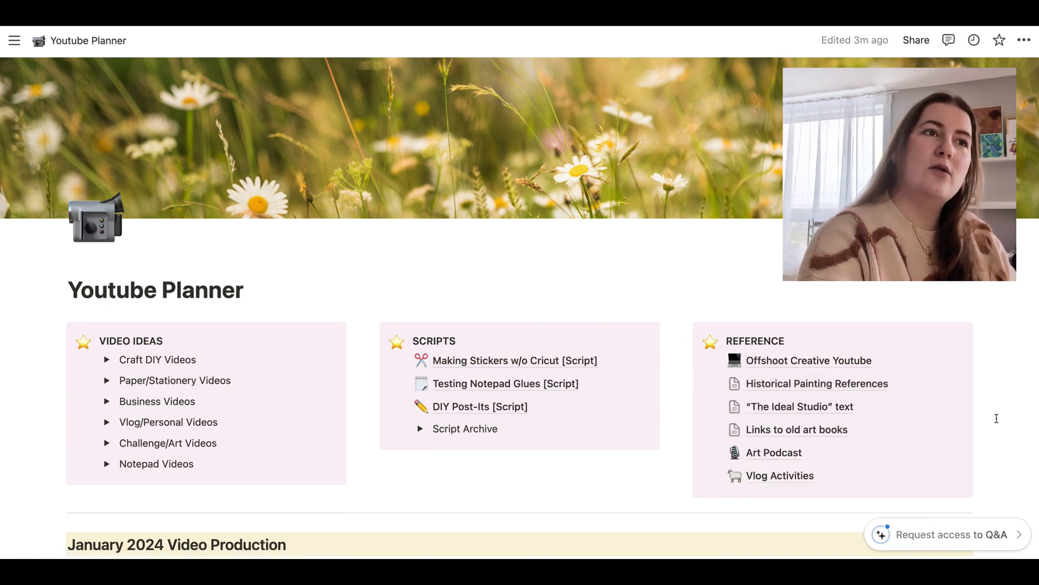
scroll(997, 418, "down", 1)
scroll(997, 418, "up", 1)
mouse_move(797, 456)
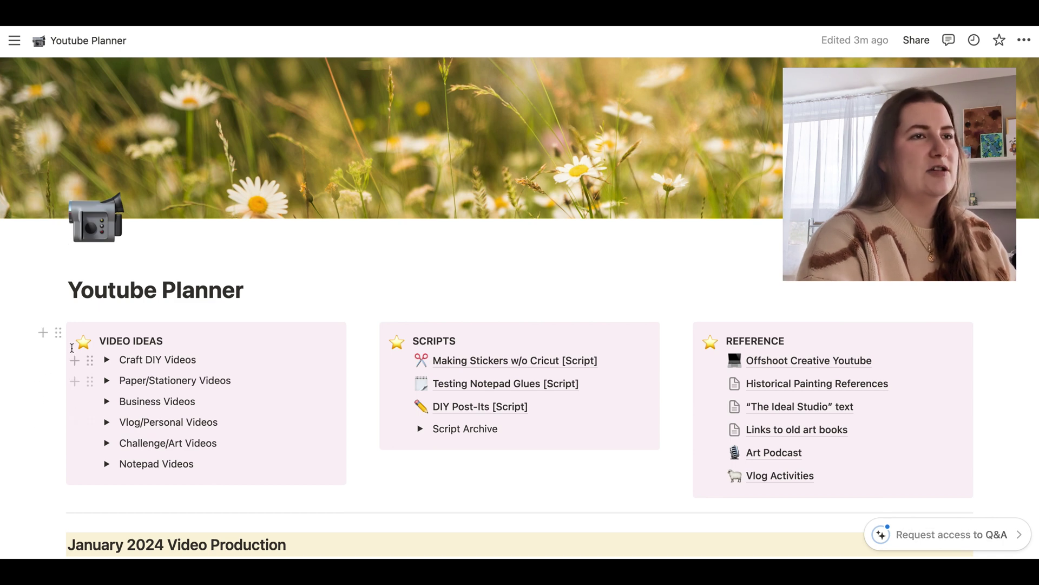
- Examine the January 2024 Video Production stages, focusing on the Stickers w/o Cricut item under Planning and the Filming column
scroll(32, 396, "down", 5)
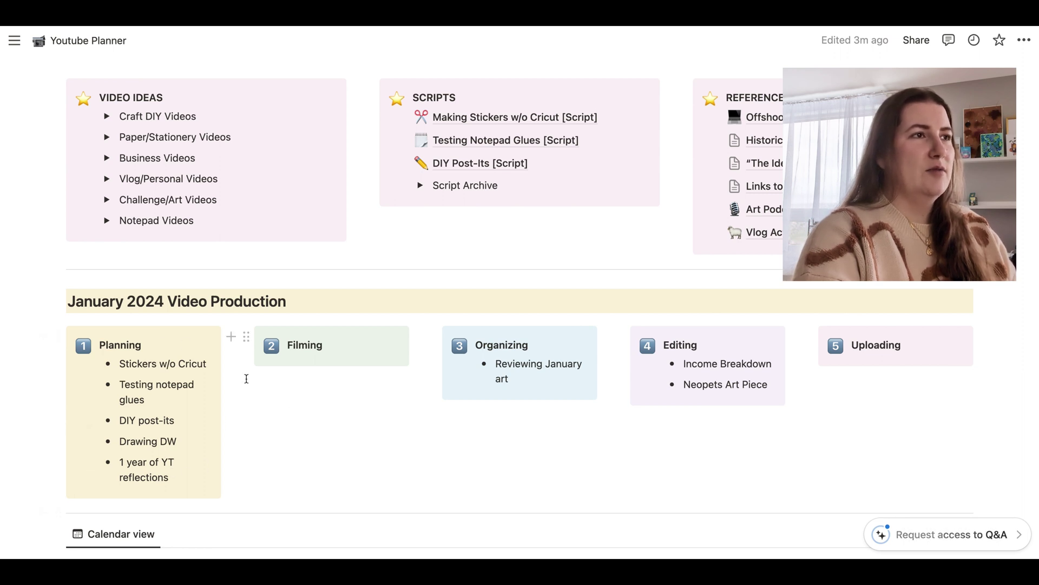
left_click_drag(90, 364, 113, 365)
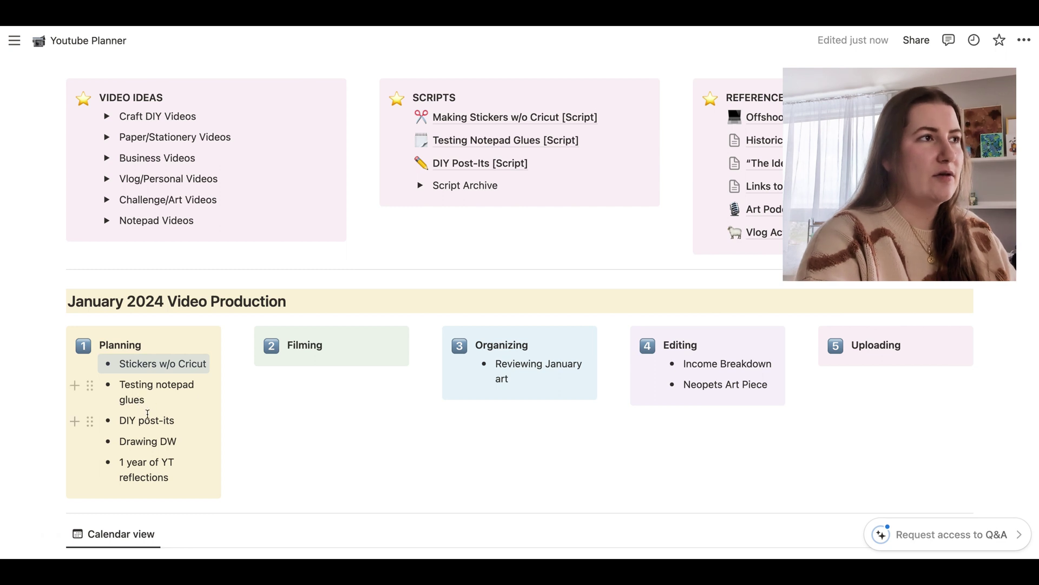
left_click(163, 385)
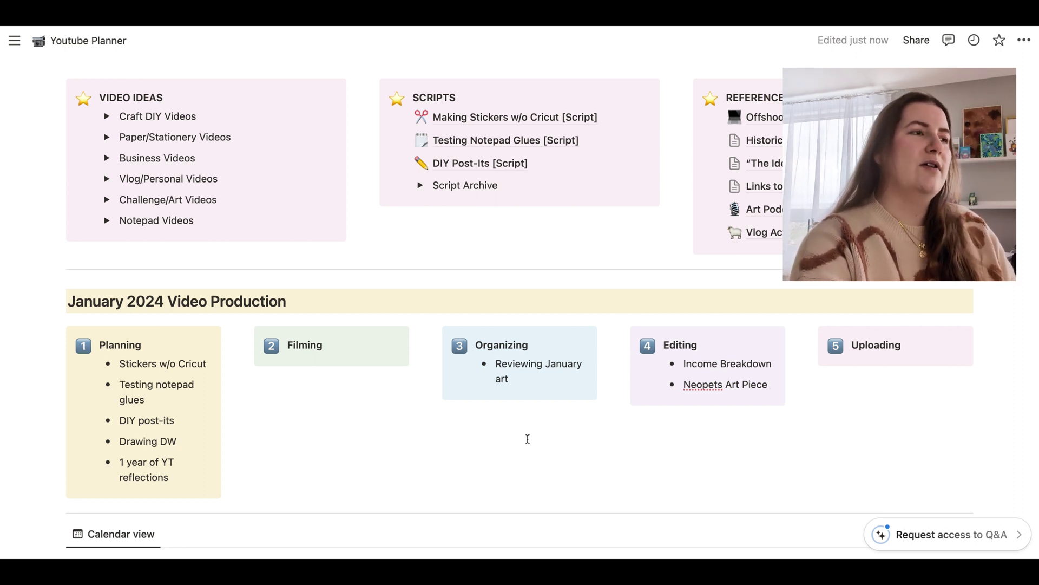
mouse_move(93, 364)
left_mouse_down()
mouse_move(288, 357)
mouse_move(99, 361)
left_mouse_up()
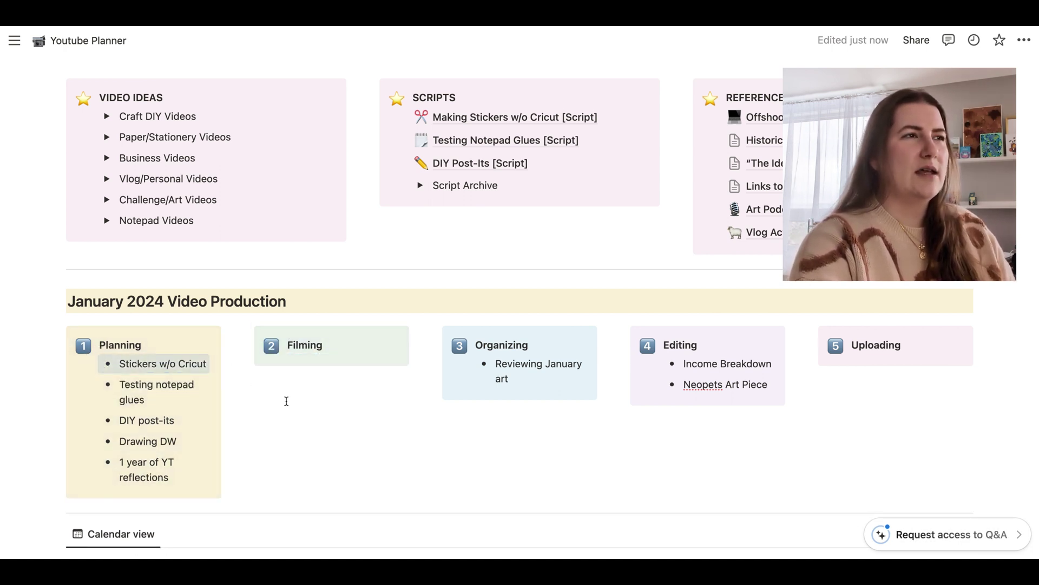
left_click(286, 400)
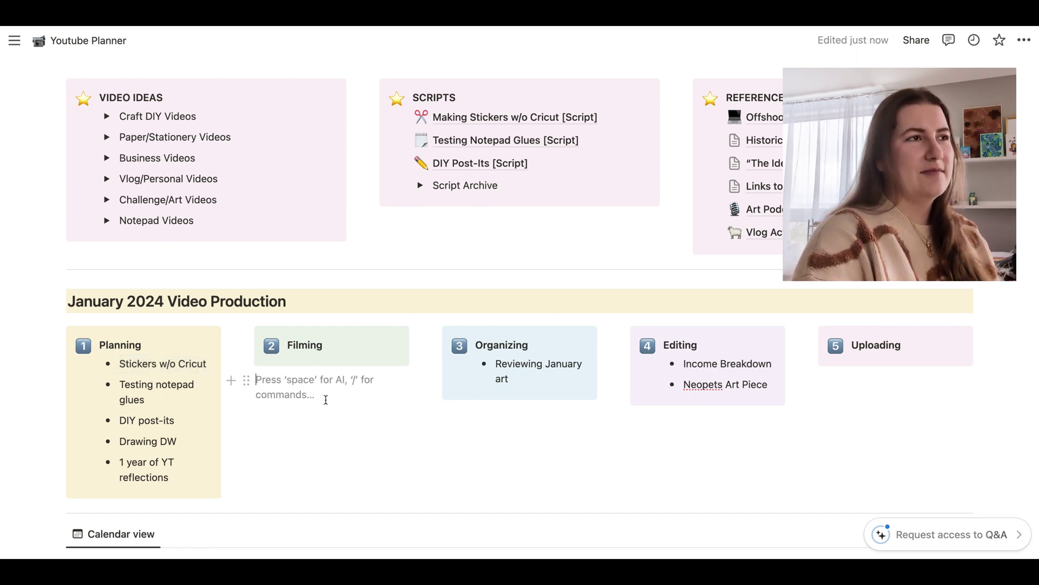
key("BackSpace")
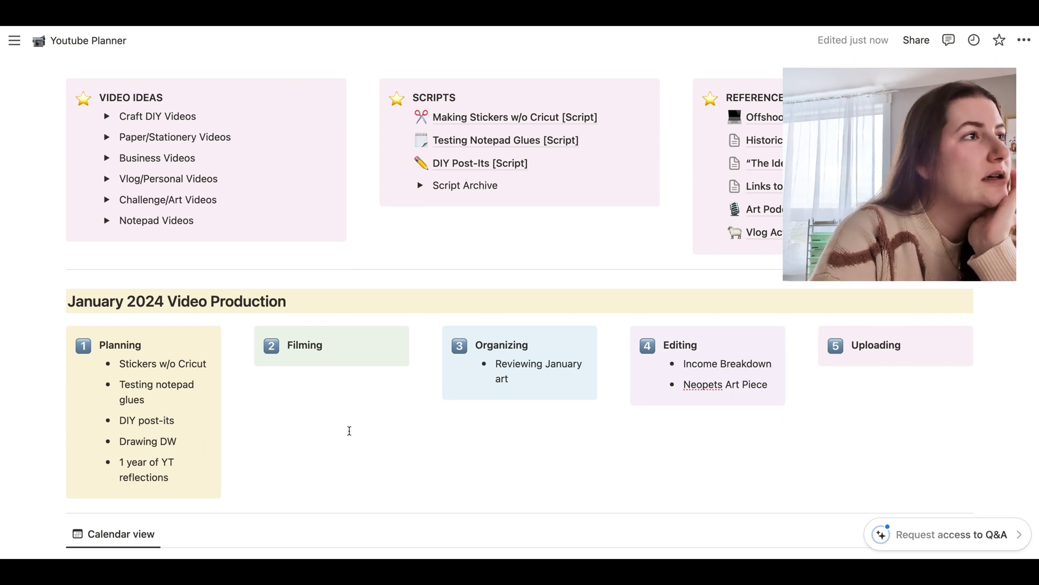
- Open the Goals for 2024 entry in the Main Channel Content Calendar, examine its icon, date and tags, and close it
scroll(428, 392, "down", 10)
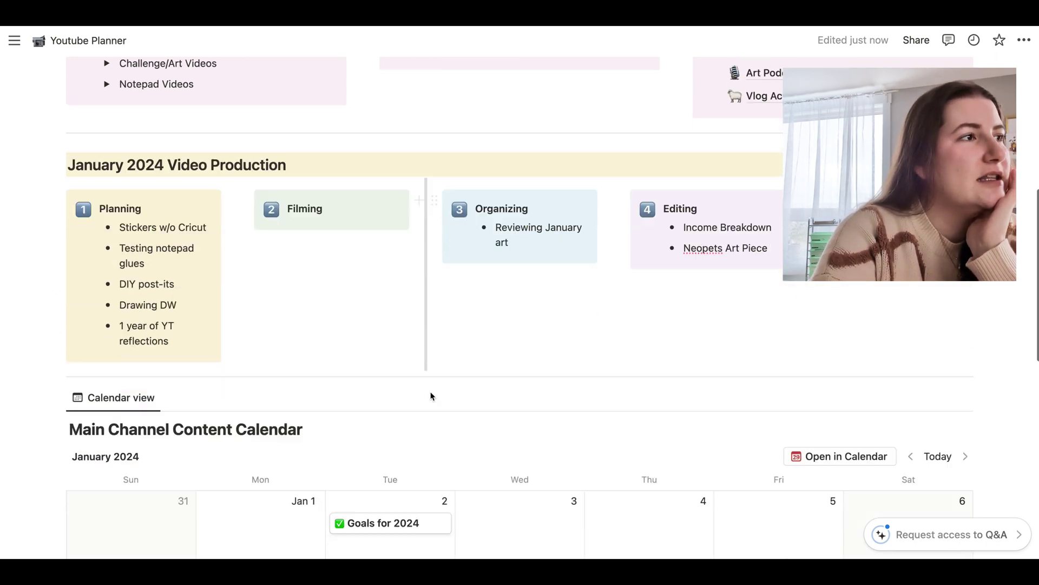
scroll(431, 395, "up", 2)
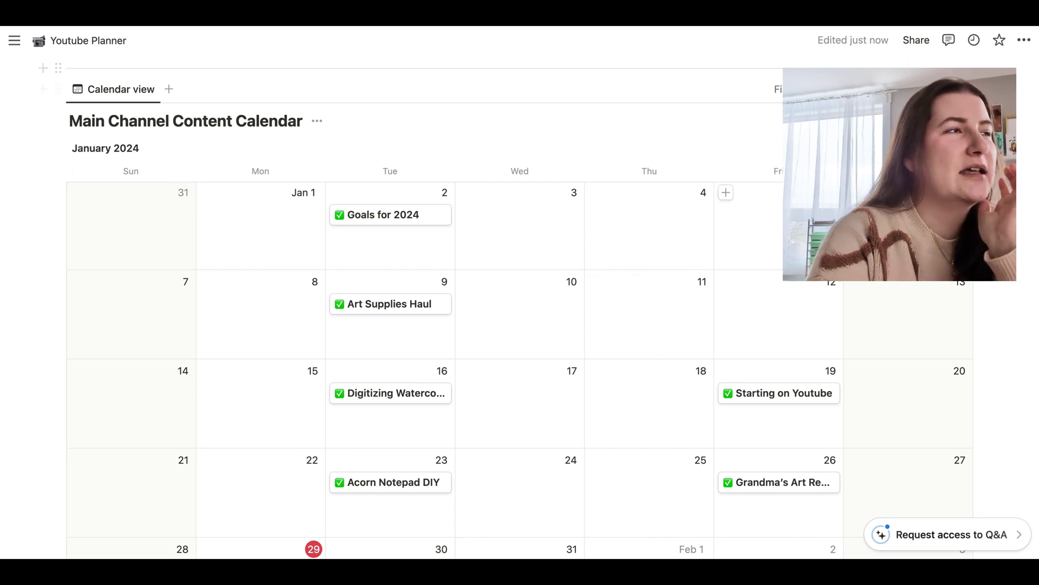
scroll(574, 214, "down", 3)
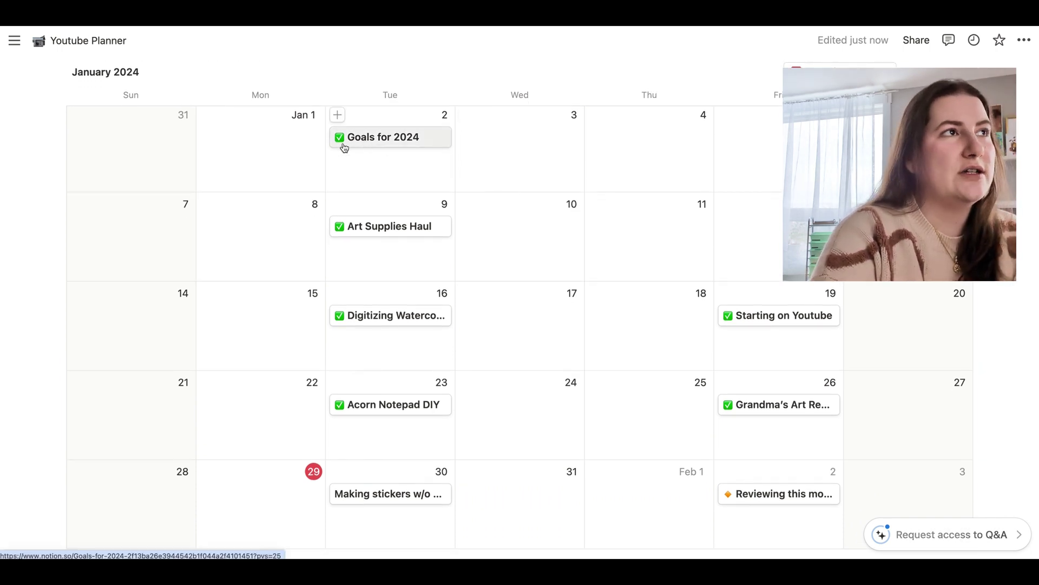
left_click(390, 144)
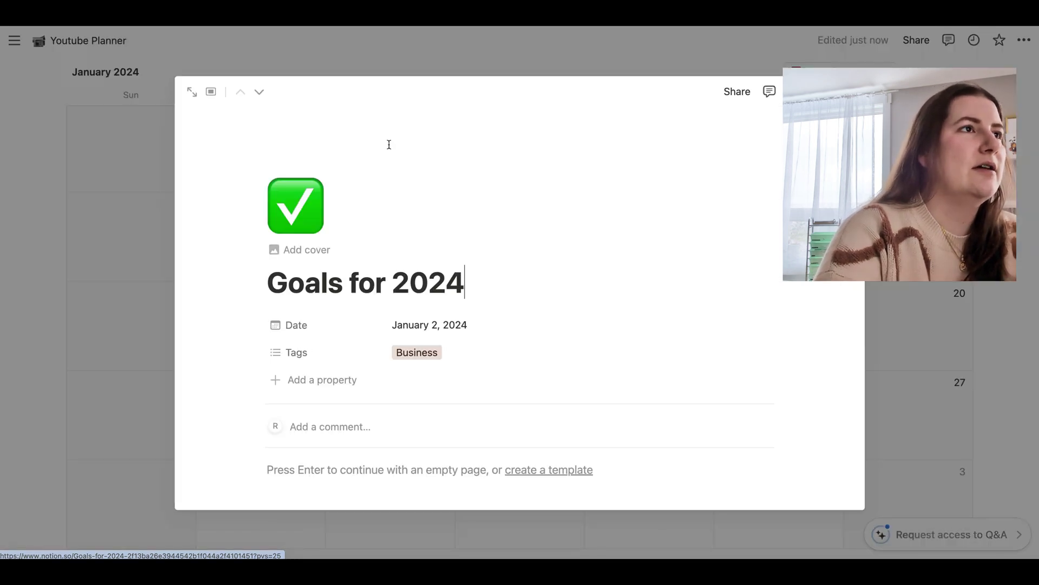
left_click(293, 214)
left_click(349, 204)
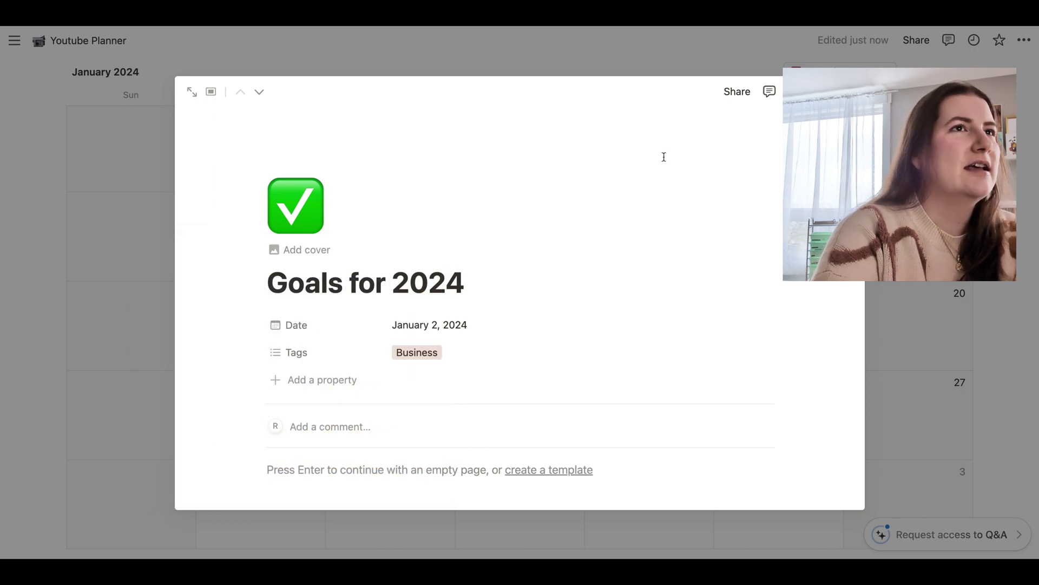
scroll(515, 278, "down", 2)
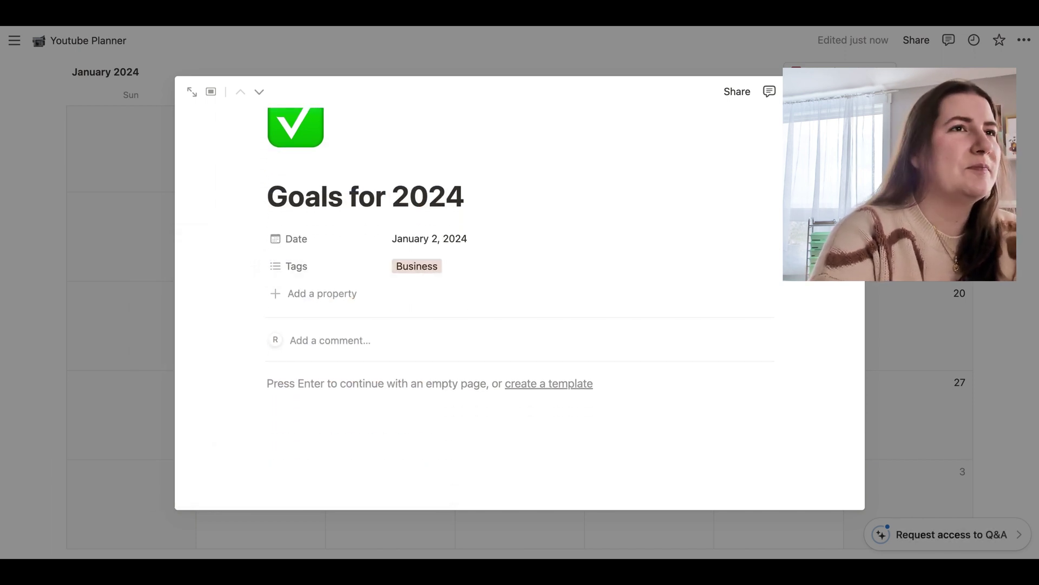
key("Escape")
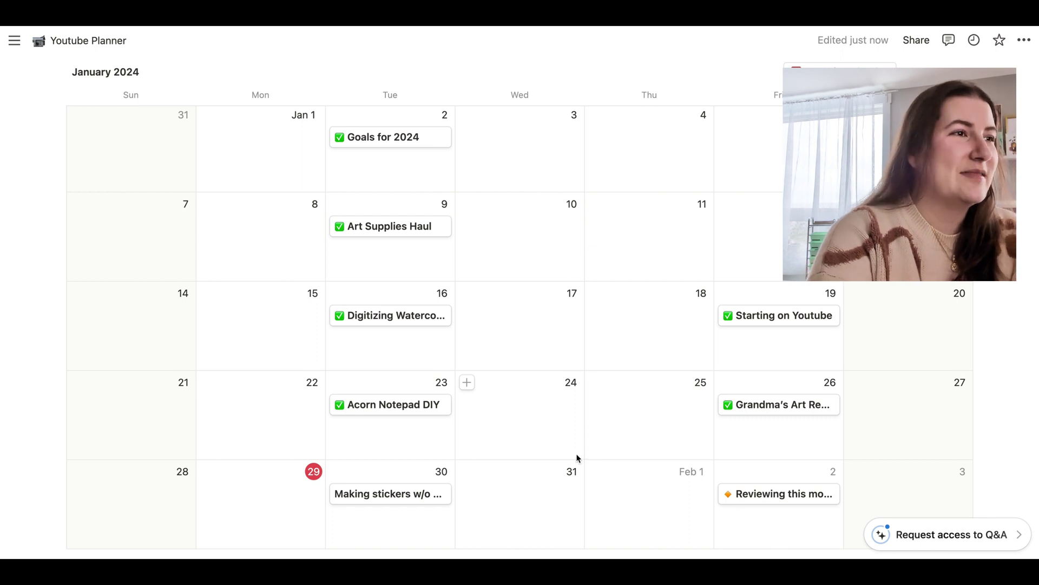
scroll(587, 460, "down", 1)
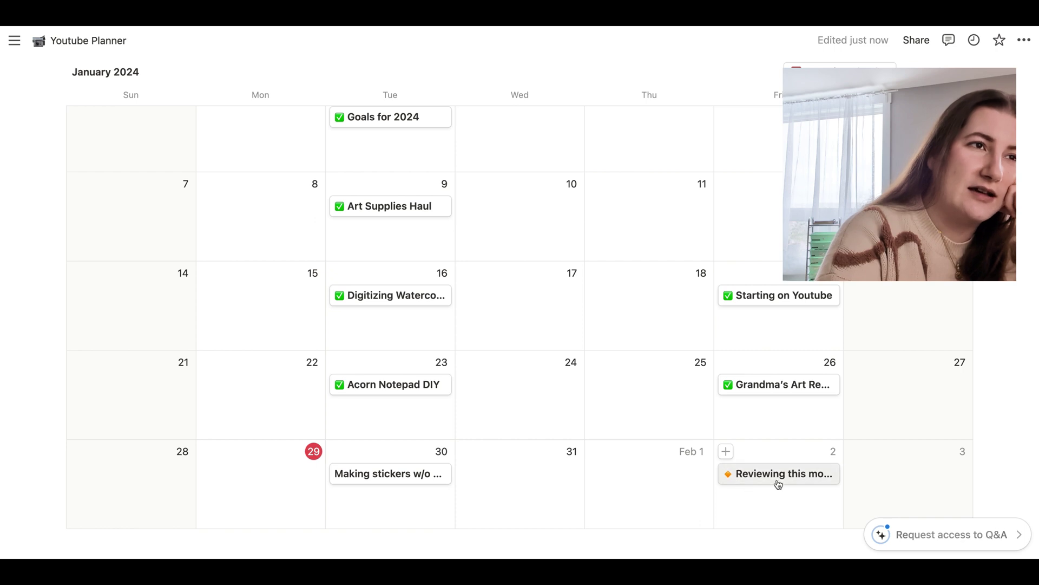
- Browse the Main Channel Content Calendar through February, March and April 2024 to review planned videos, and return to January 2024
scroll(479, 109, "down", 6)
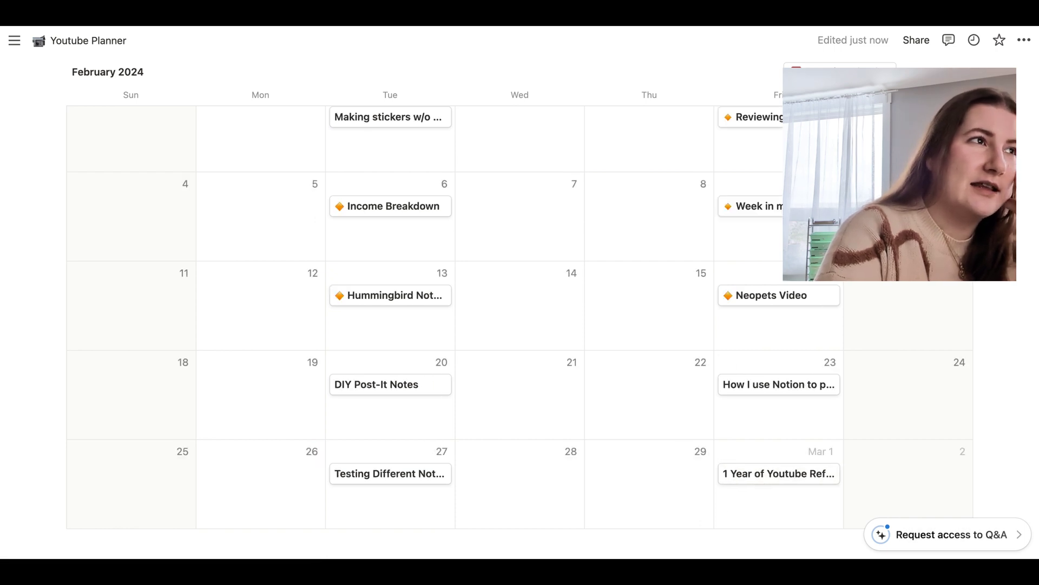
scroll(478, 109, "up", 1)
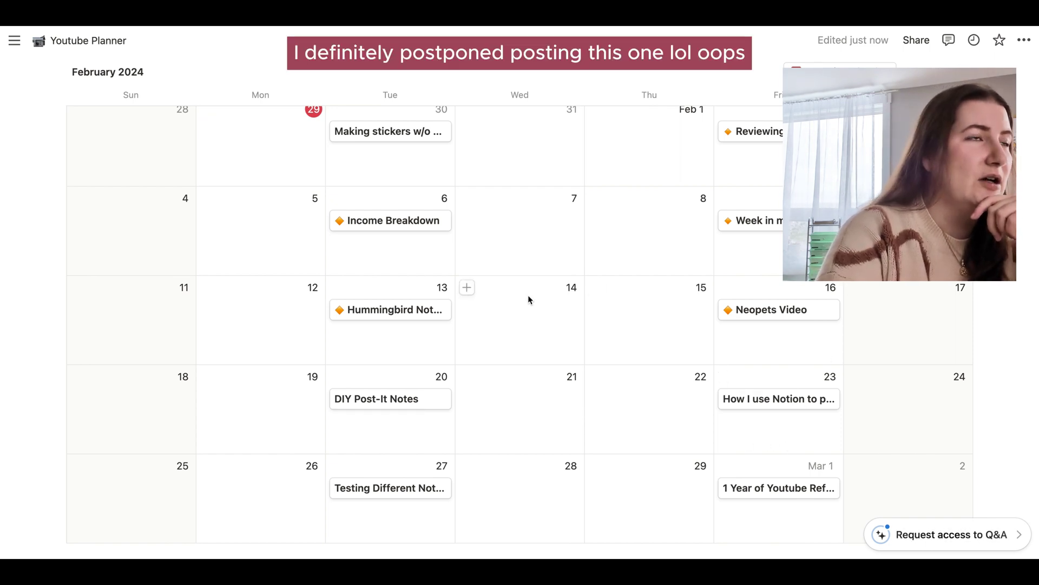
scroll(639, 325, "up", 1)
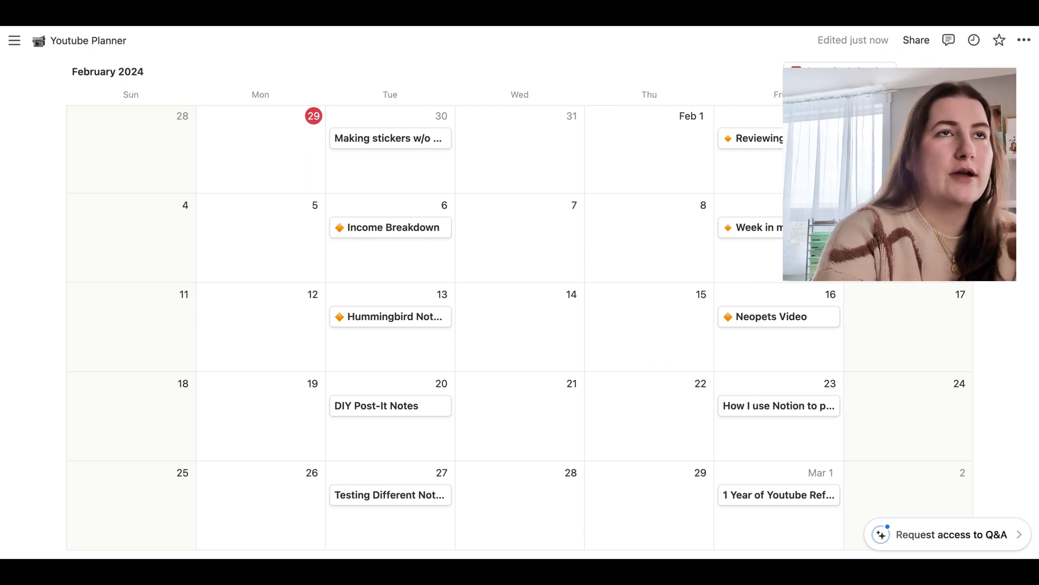
left_click(968, 68)
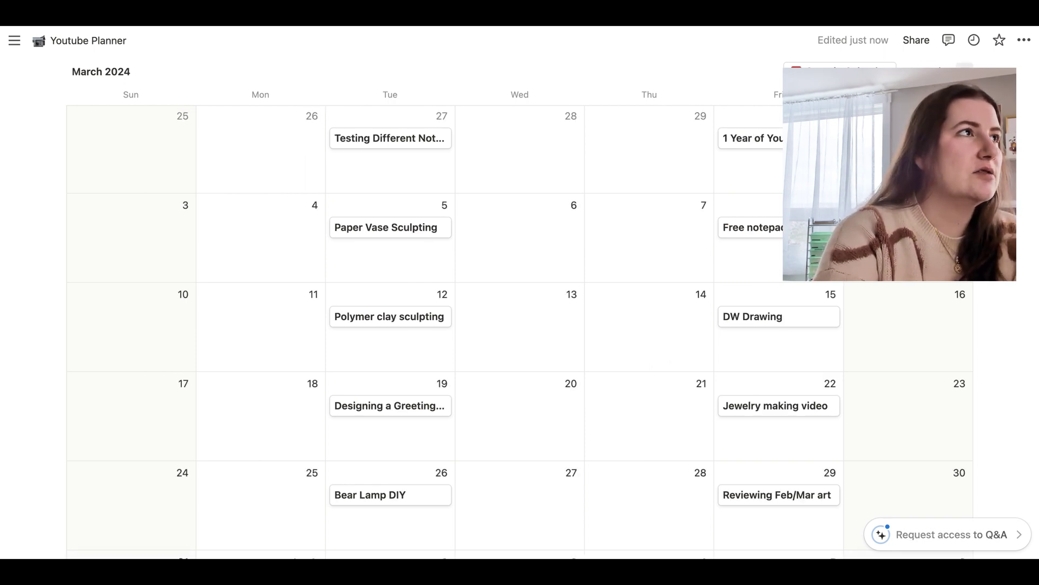
left_click(968, 69)
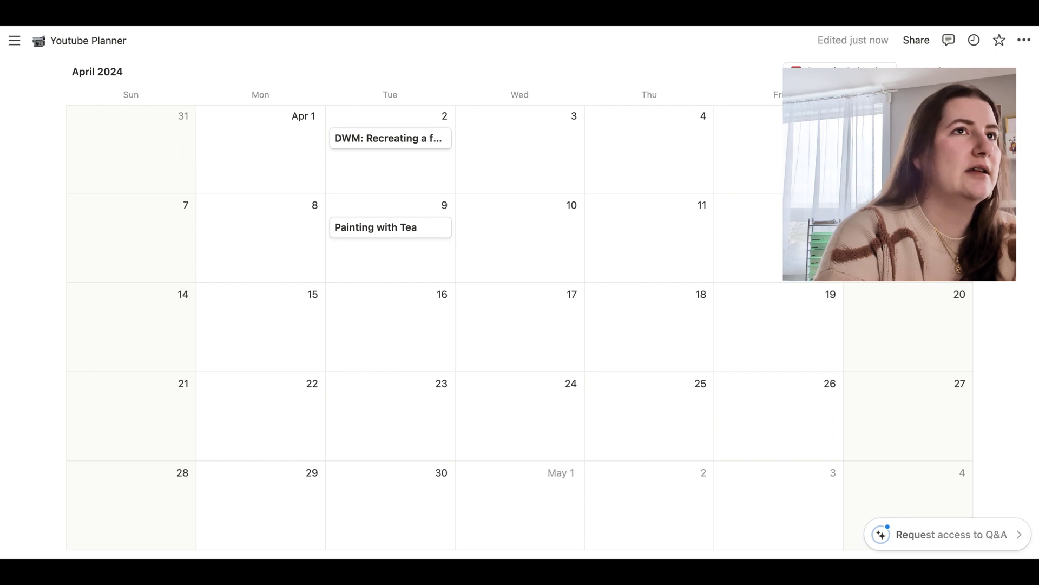
left_click(911, 71)
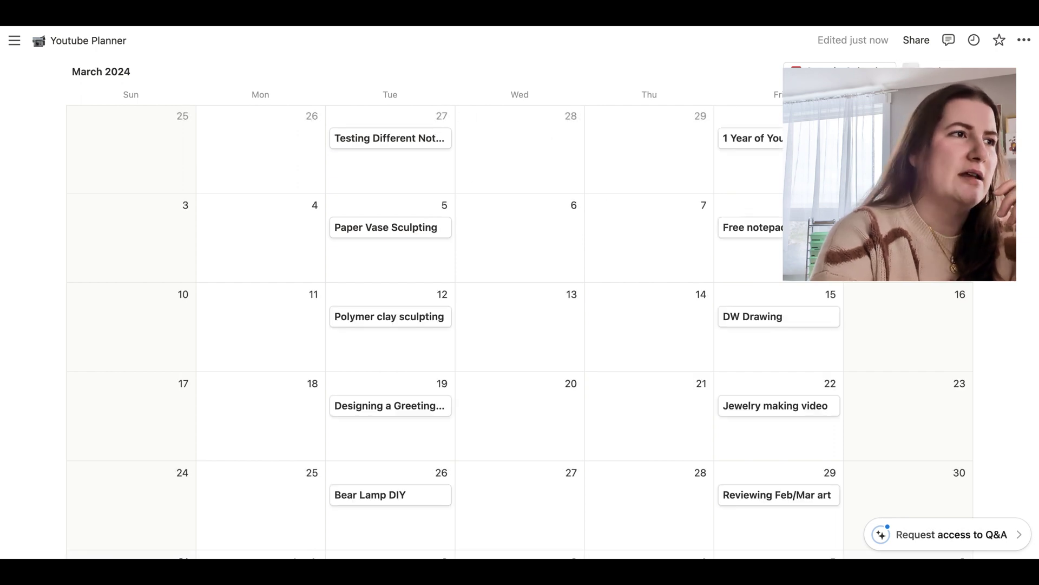
left_click(911, 71)
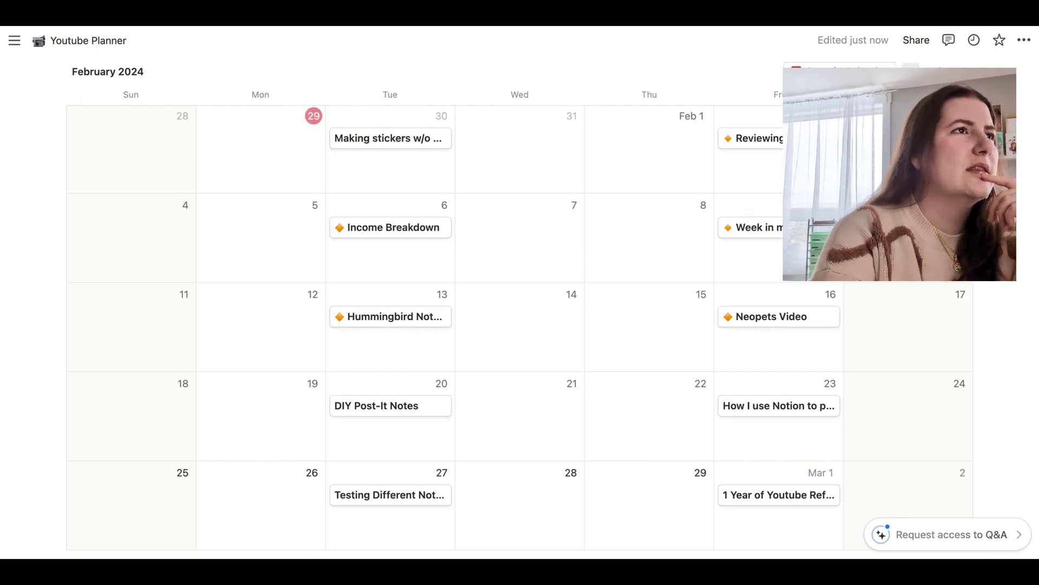
left_click(911, 70)
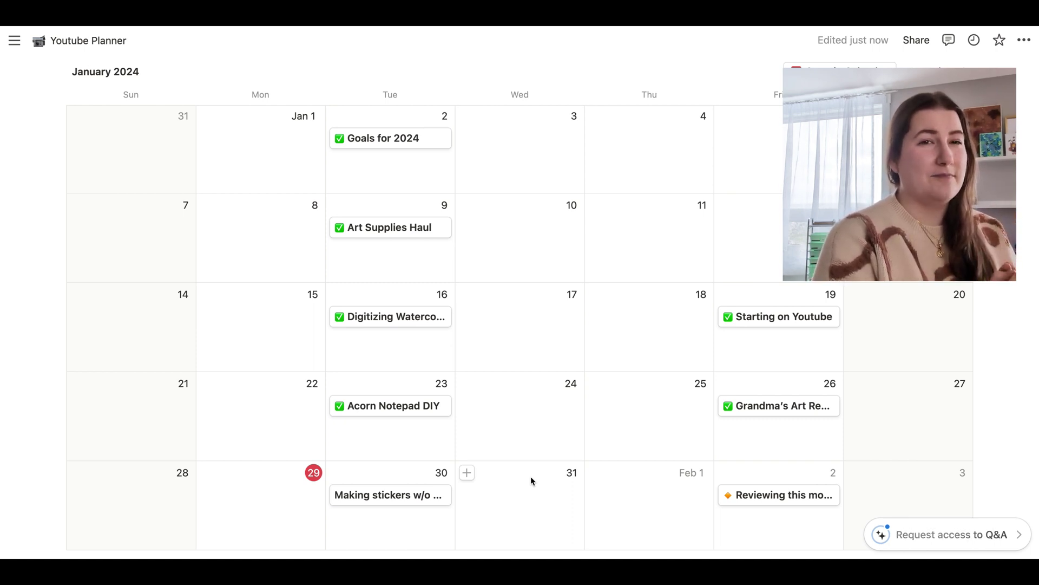
- Review the late January 2024 calendar entries and select the Grandma's Art entry on January 26
scroll(596, 379, "down", 2)
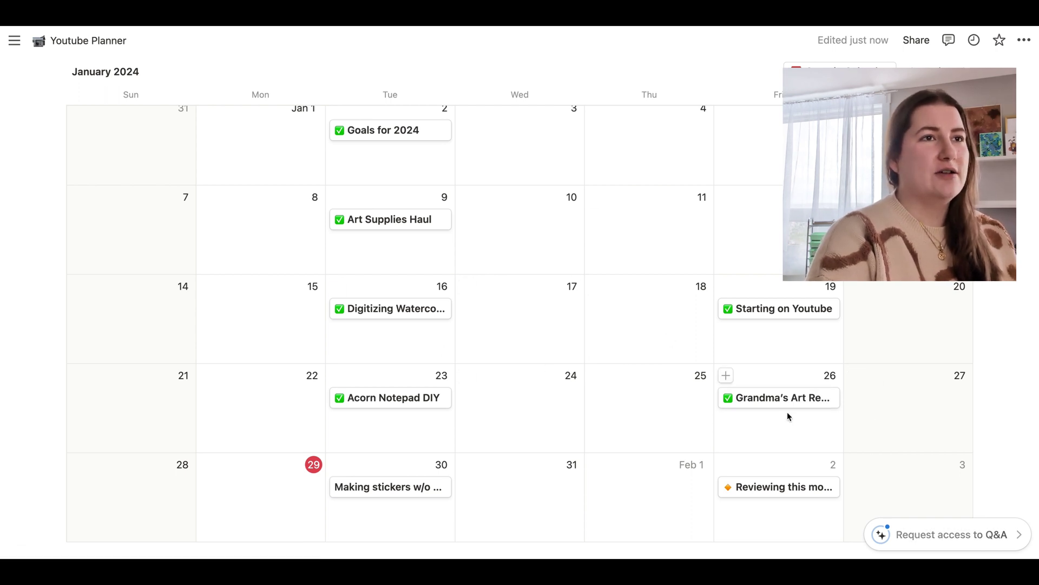
mouse_move(785, 401)
left_mouse_down()
mouse_move(655, 343)
mouse_move(803, 416)
mouse_move(796, 408)
left_mouse_up()
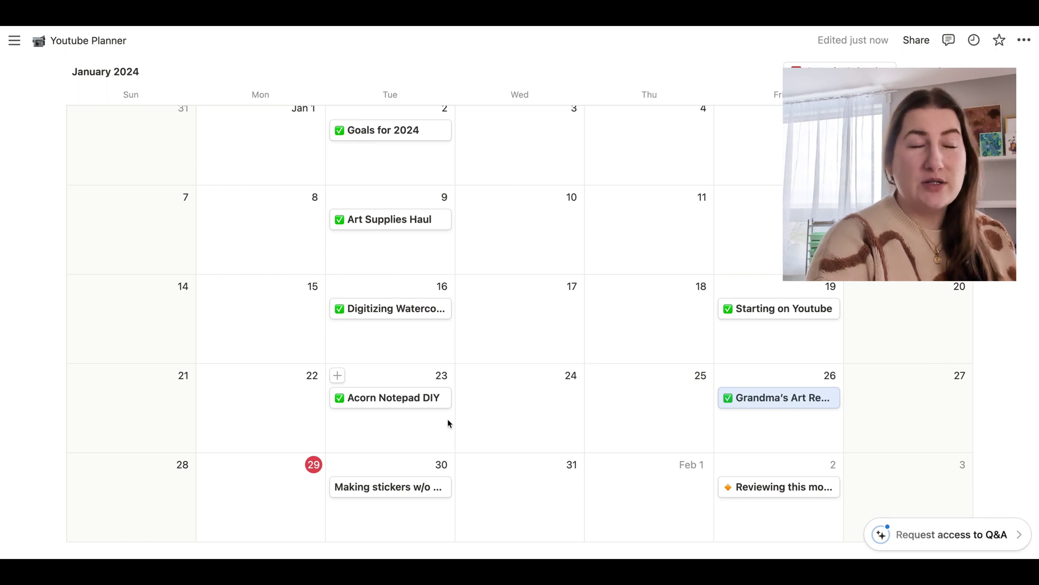
scroll(517, 340, "up", 1)
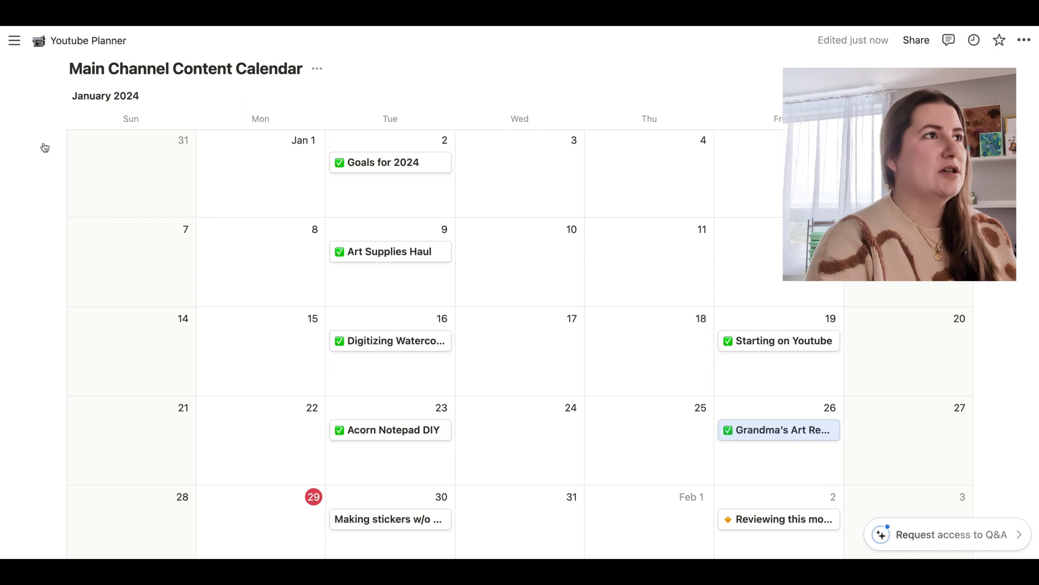
- Look over the Youtube Planner page from its Video Ideas, Scripts and Reference sections through the production stages to the January calendar
scroll(523, 351, "up", 10)
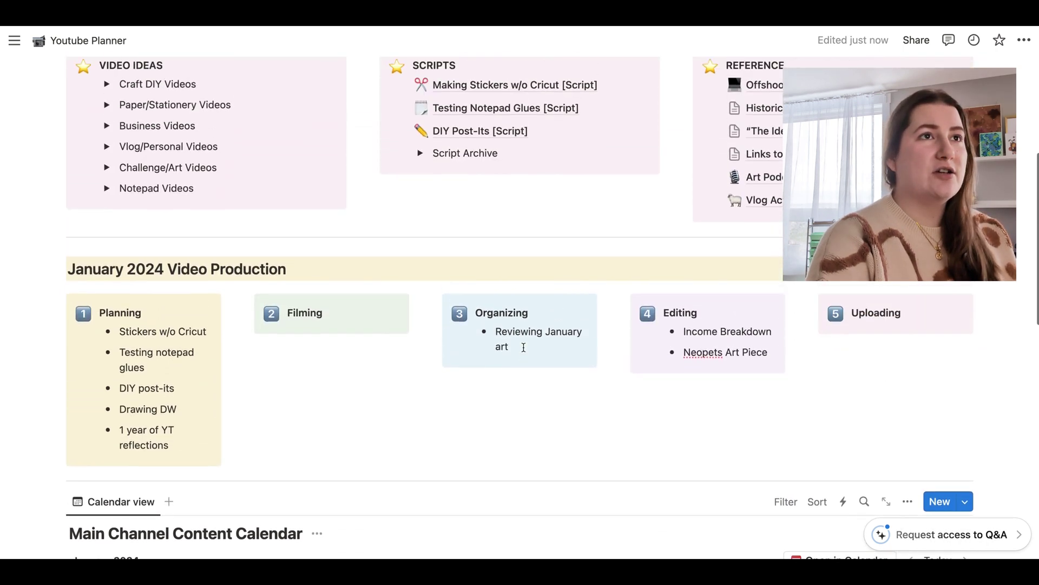
scroll(523, 347, "up", 2)
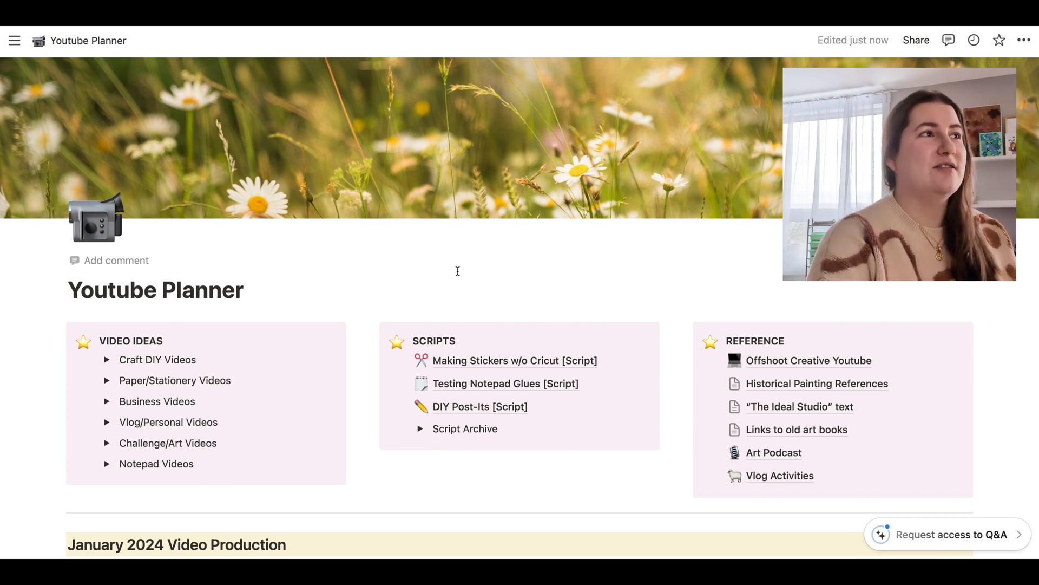
scroll(480, 275, "down", 5)
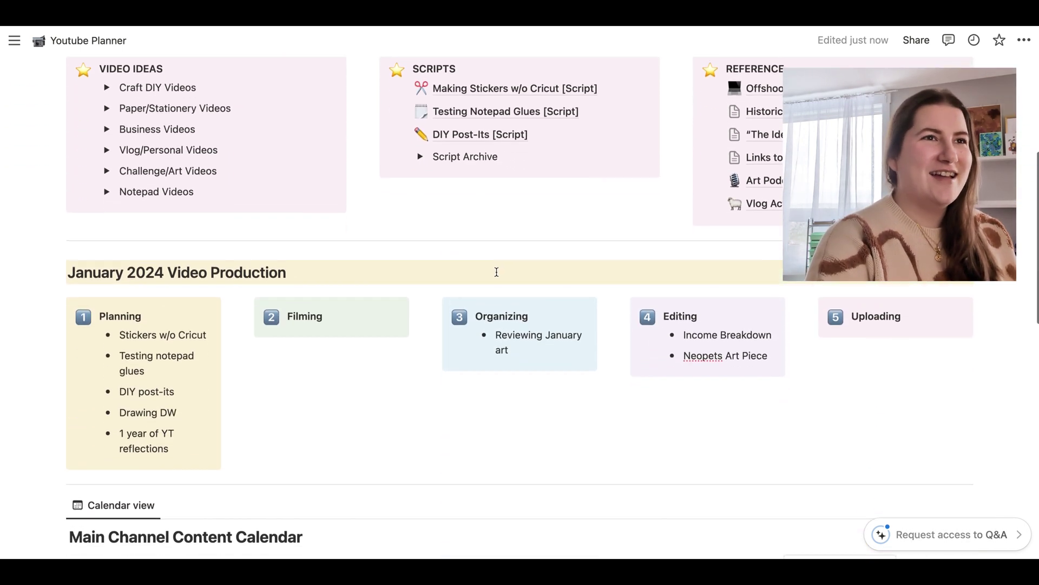
scroll(522, 271, "down", 6)
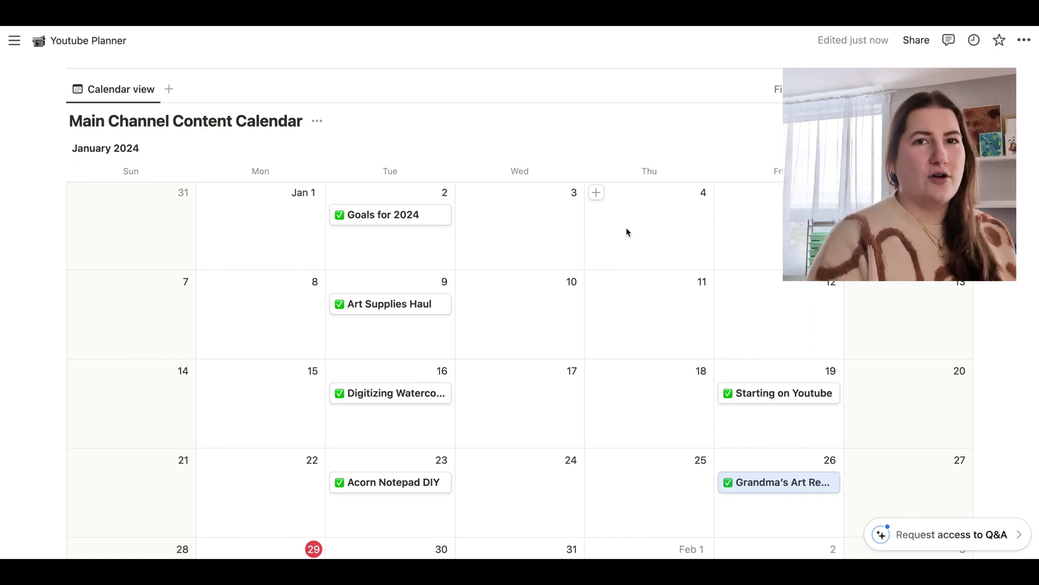
scroll(627, 232, "down", 2)
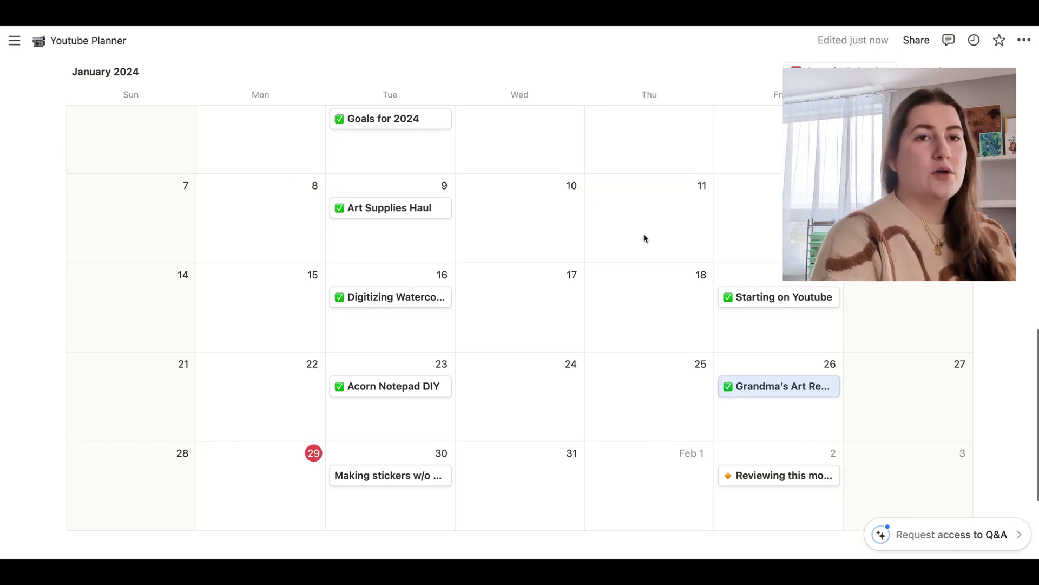
scroll(561, 232, "up", 3)
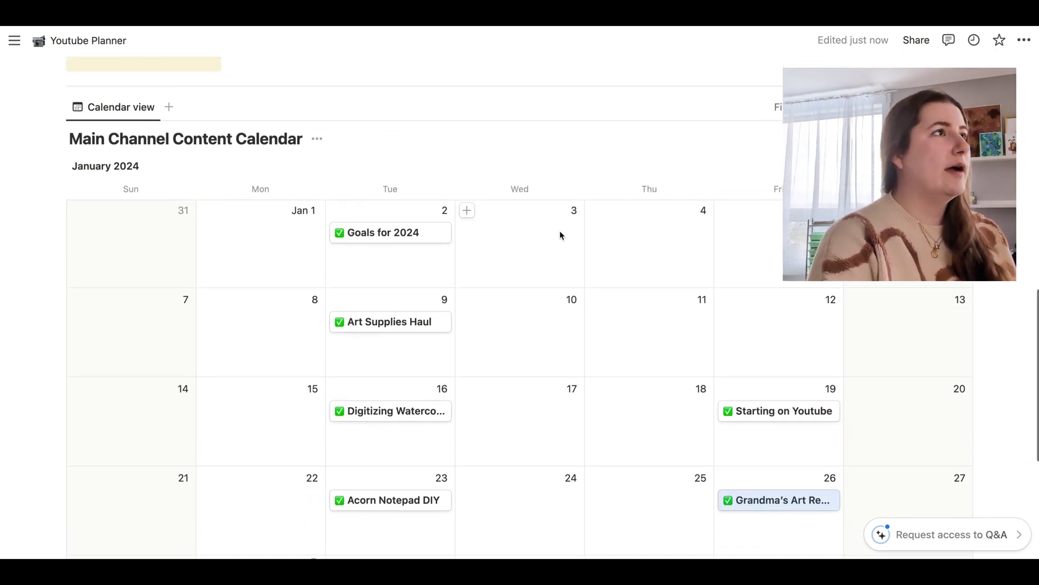
- Open the Weekly Planner page and examine its shortcuts and the weekly task boards from January 29th to February 16th
mouse_move(16, 42)
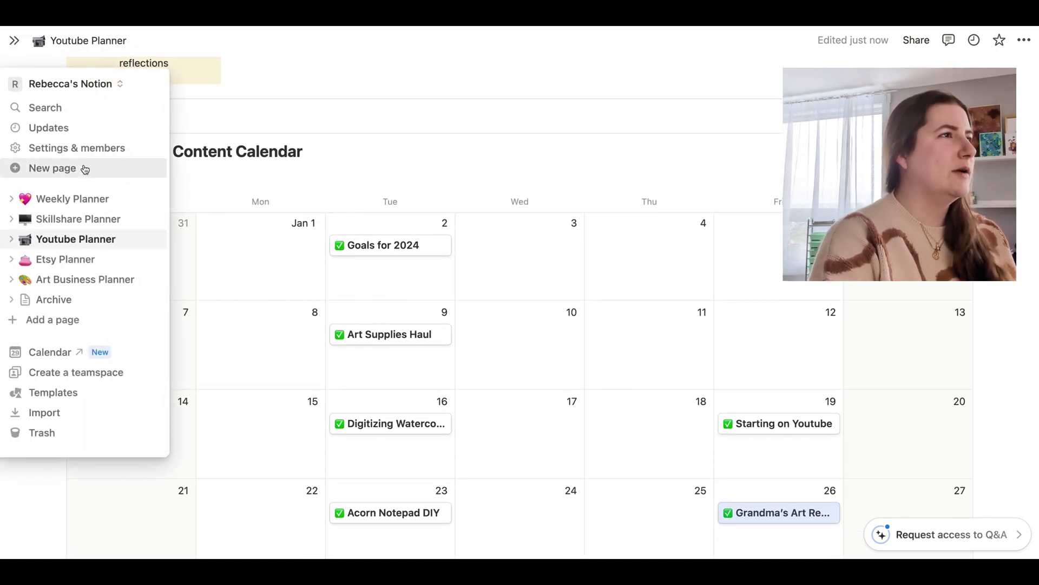
left_click(90, 201)
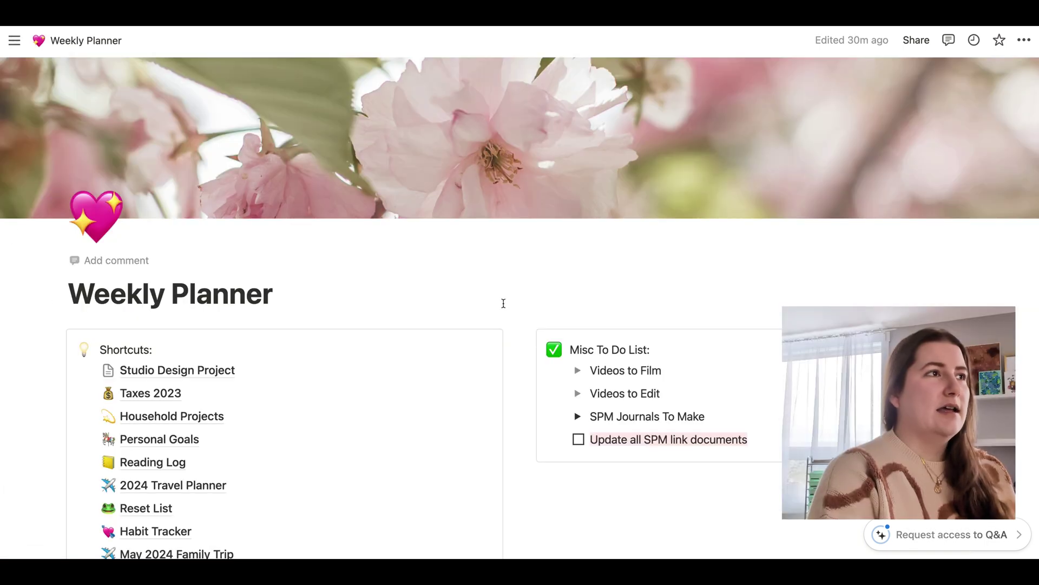
scroll(413, 366, "down", 10)
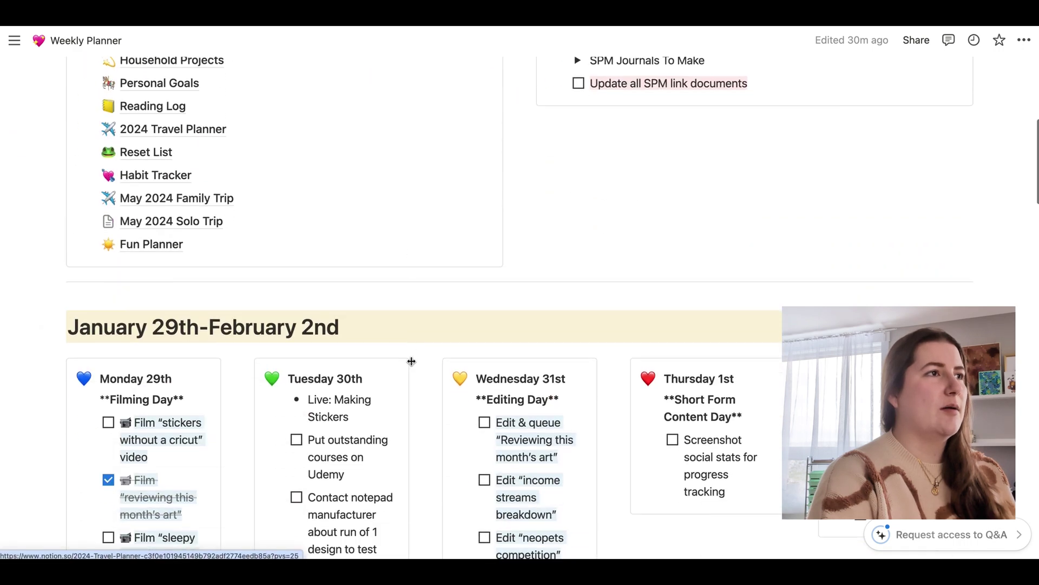
scroll(460, 347, "down", 2)
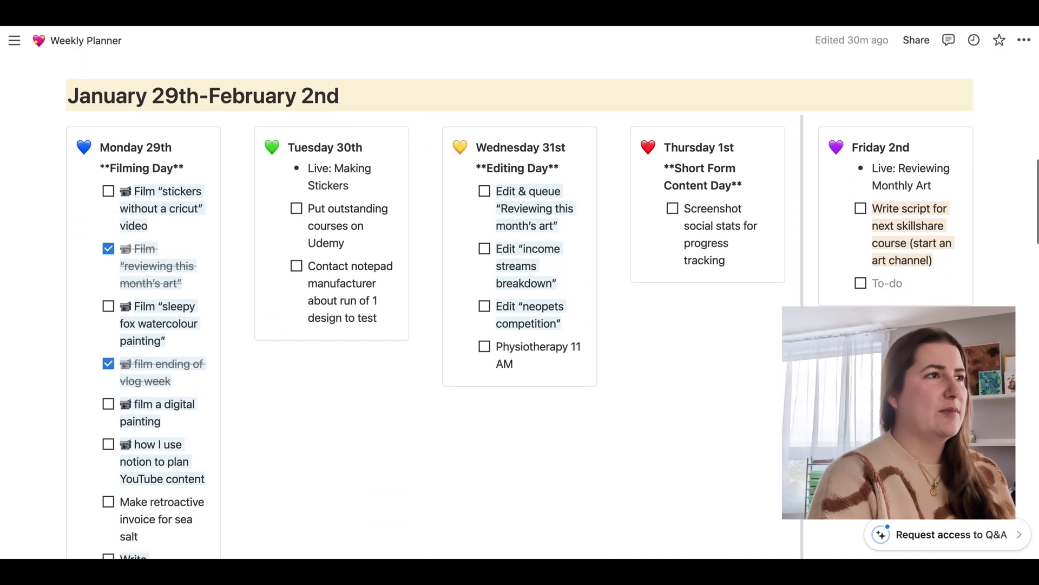
scroll(263, 284, "up", 1)
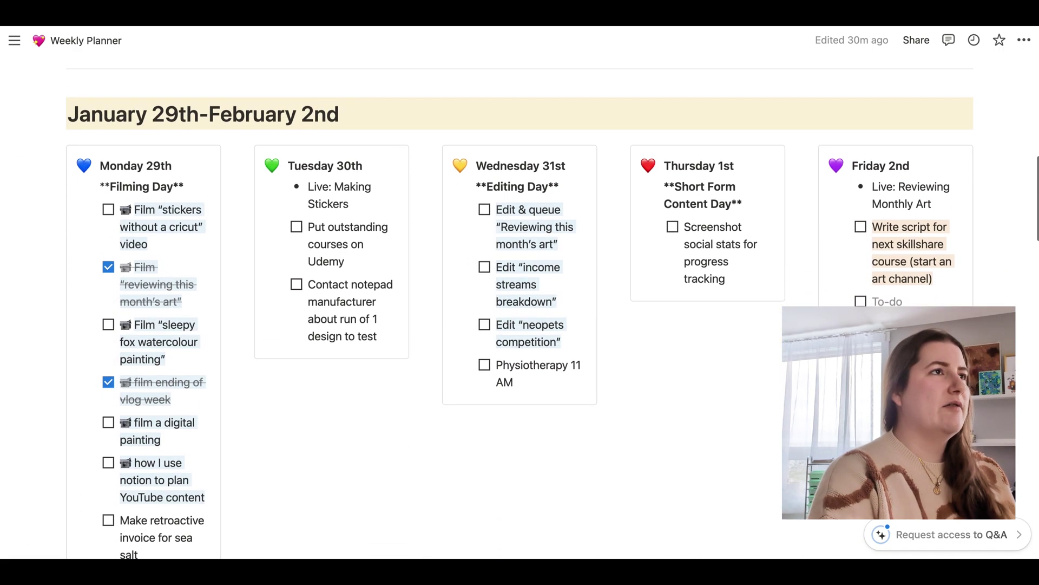
scroll(223, 264, "down", 1)
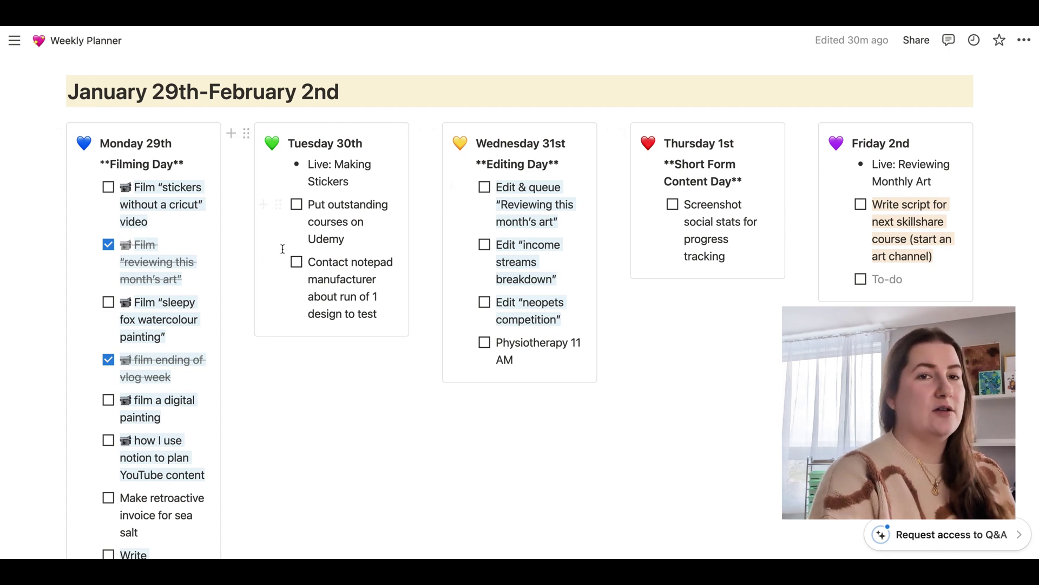
scroll(321, 271, "down", 10)
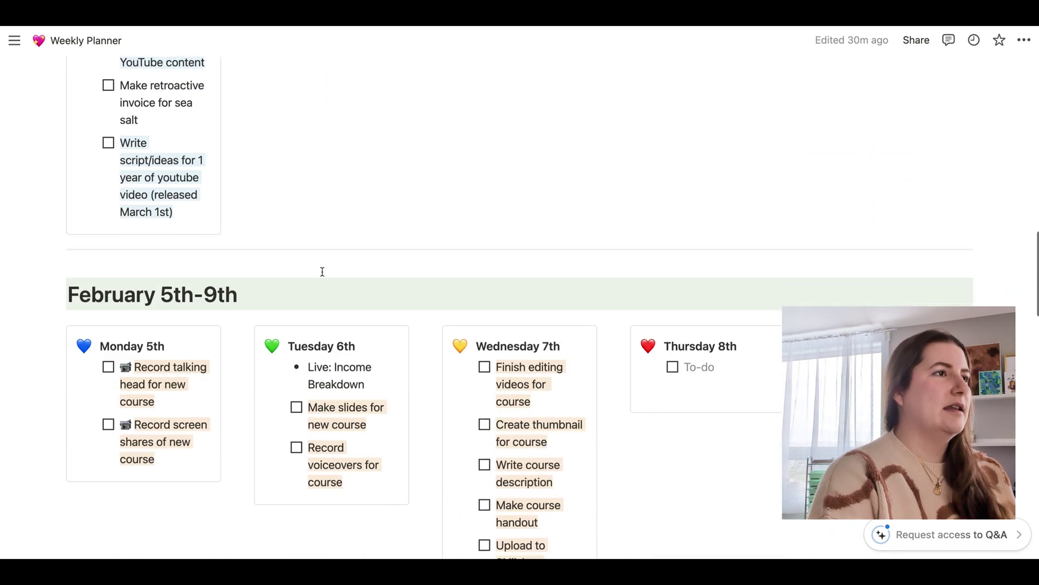
scroll(415, 332, "down", 4)
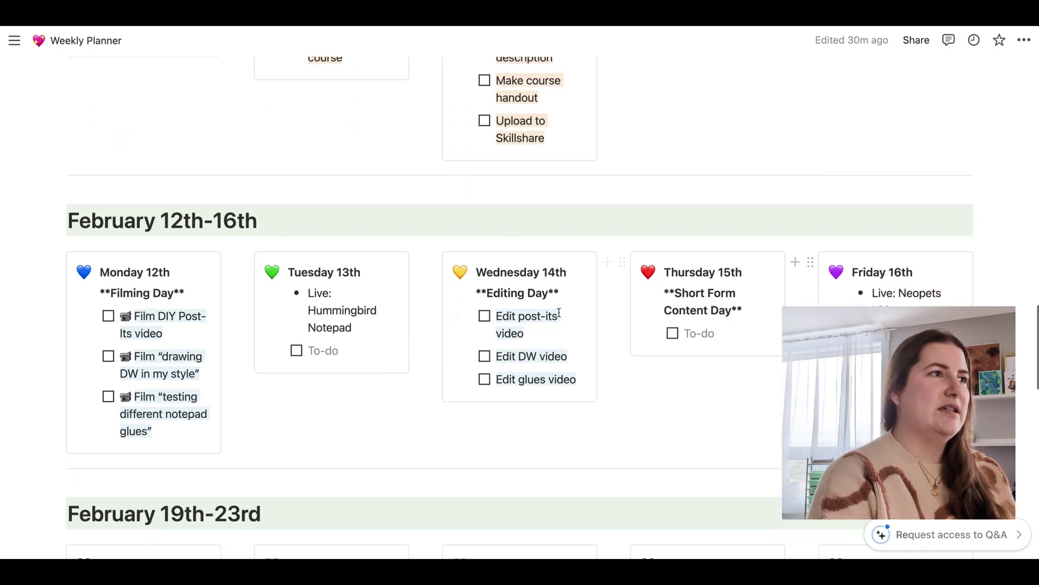
- Read the January 29th-February 2nd board, focusing on the Monday 29th Filming Day tasks
scroll(216, 283, "up", 12)
scroll(216, 283, "up", 5)
scroll(228, 283, "down", 2)
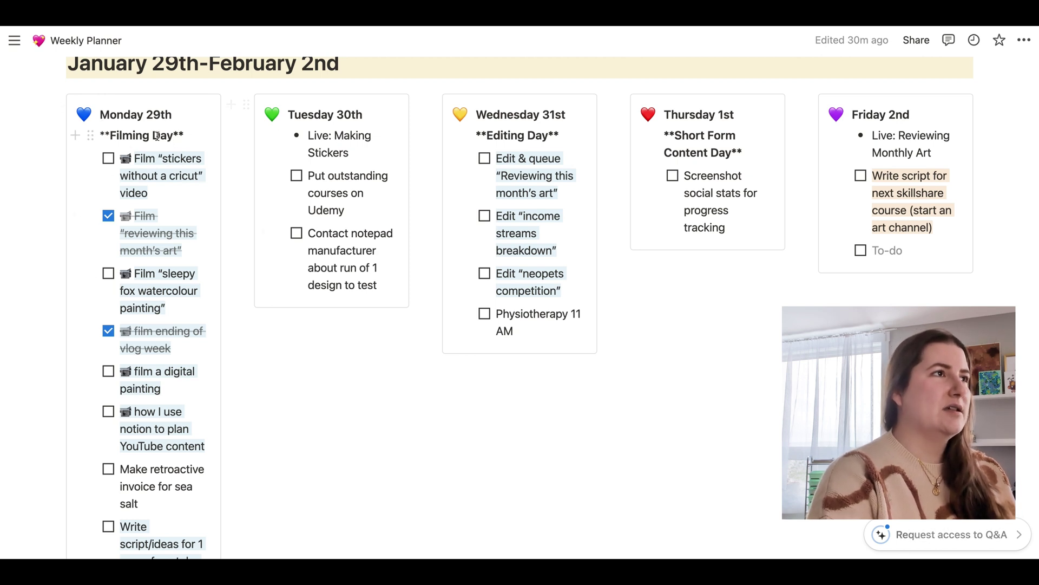
scroll(131, 125, "down", 1)
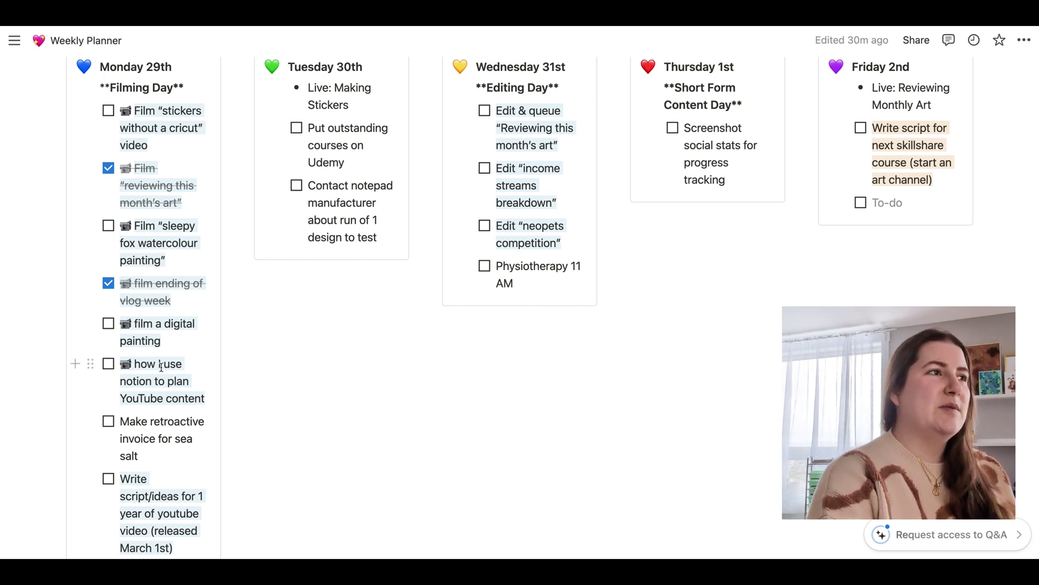
scroll(161, 367, "down", 2)
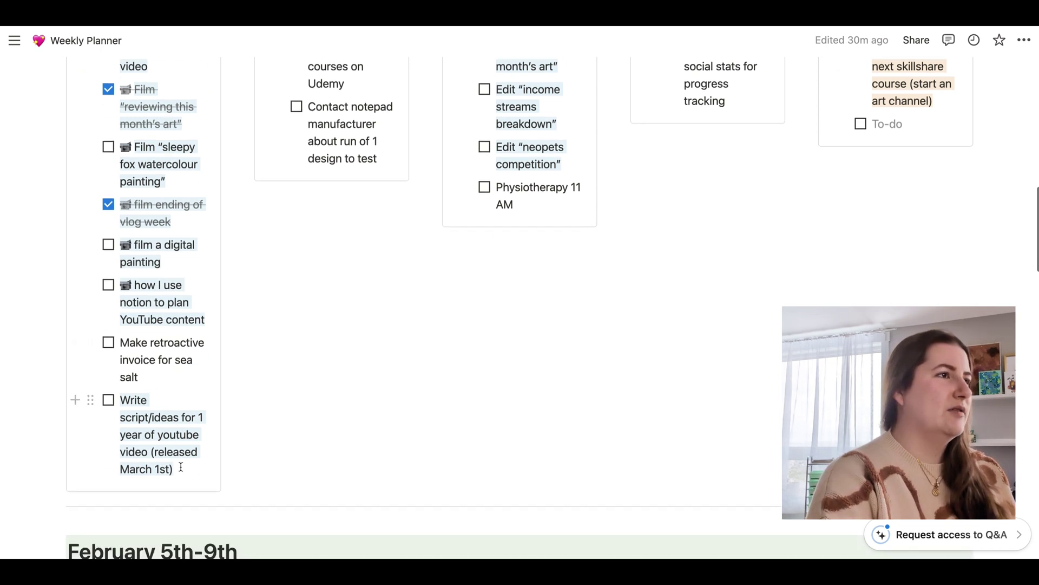
scroll(301, 303, "up", 3)
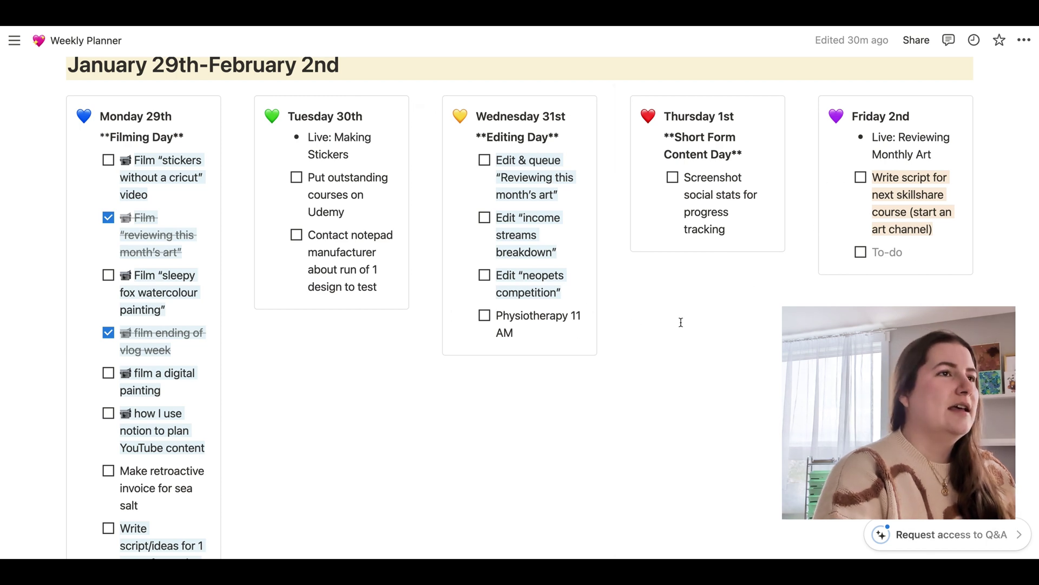
- Examine the course recording, editing and upload tasks in the February 5th-9th board
scroll(681, 323, "down", 8)
scroll(681, 323, "down", 1)
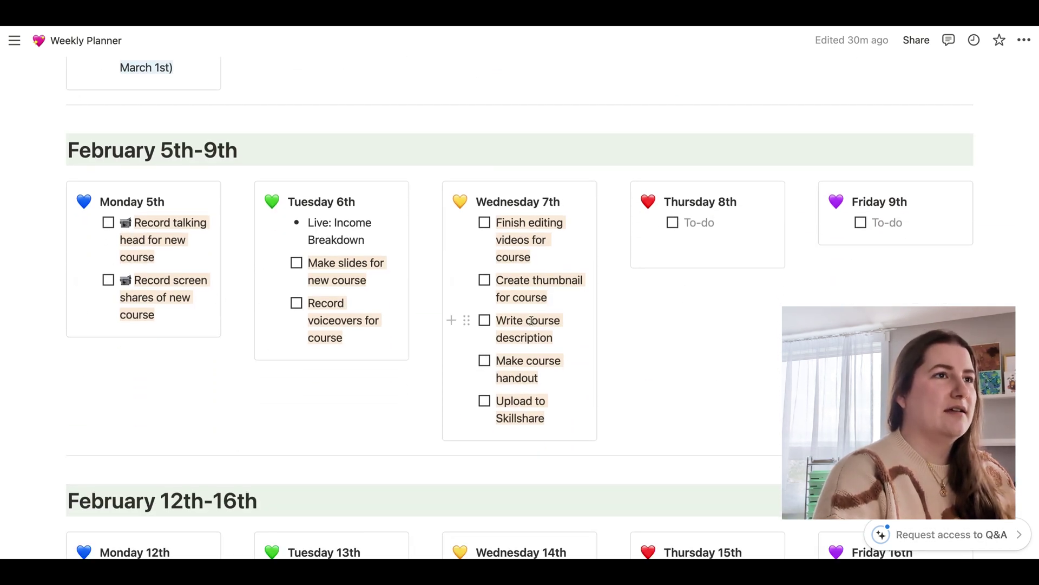
scroll(460, 319, "up", 1)
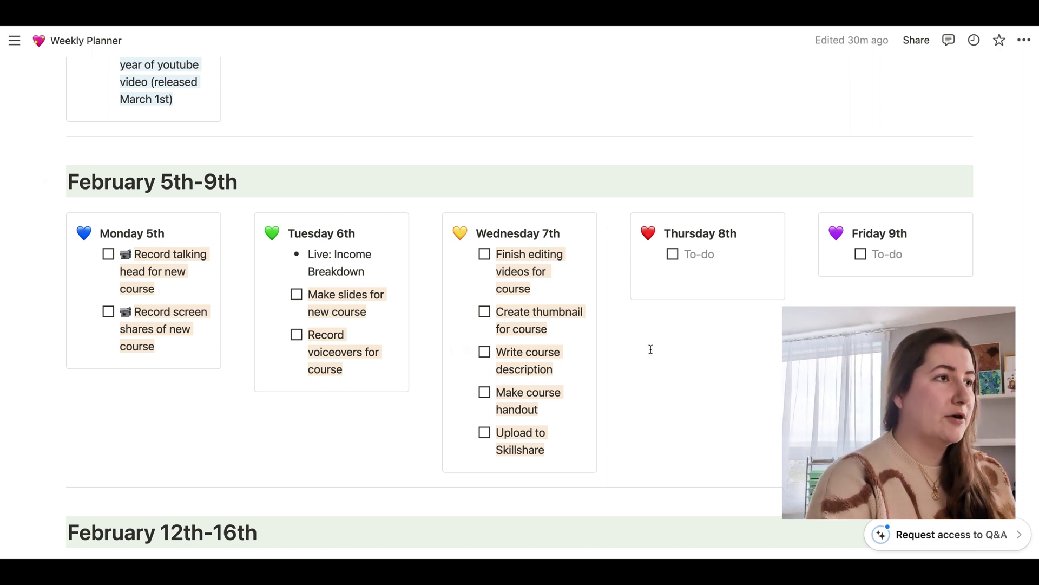
scroll(651, 349, "down", 1)
scroll(650, 350, "up", 2)
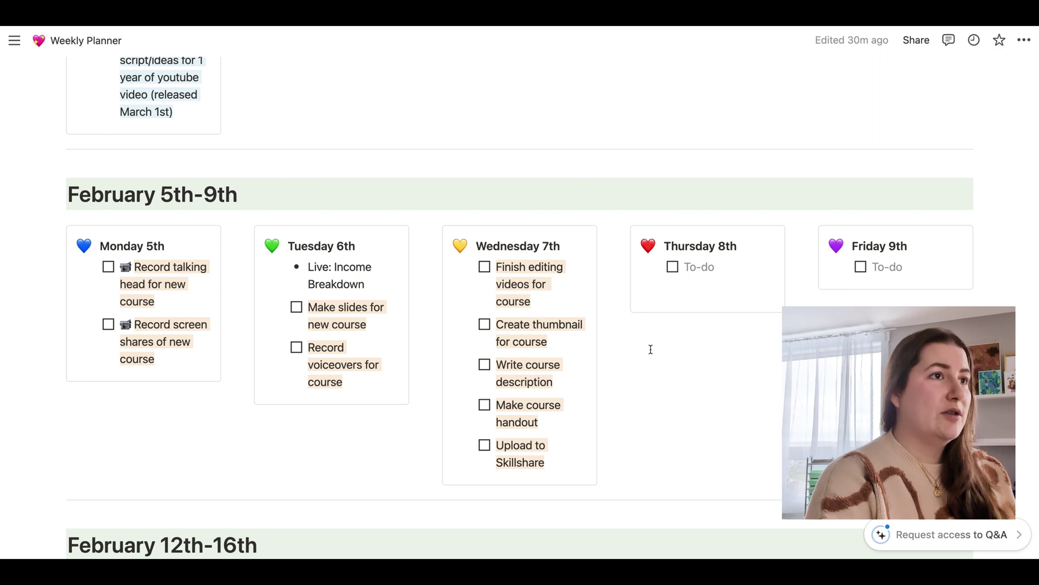
scroll(650, 349, "up", 3)
left_click_drag(452, 427, 605, 410)
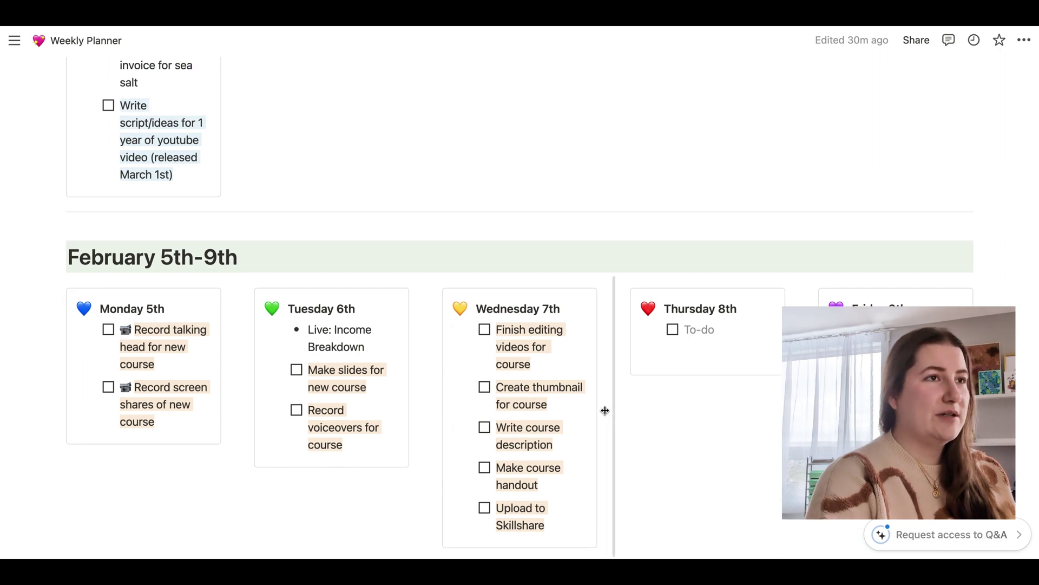
- Compare the January 29th-February 2nd filming and editing tasks with the course tasks in the February 5th-9th board
scroll(606, 410, "up", 5)
scroll(651, 373, "down", 1)
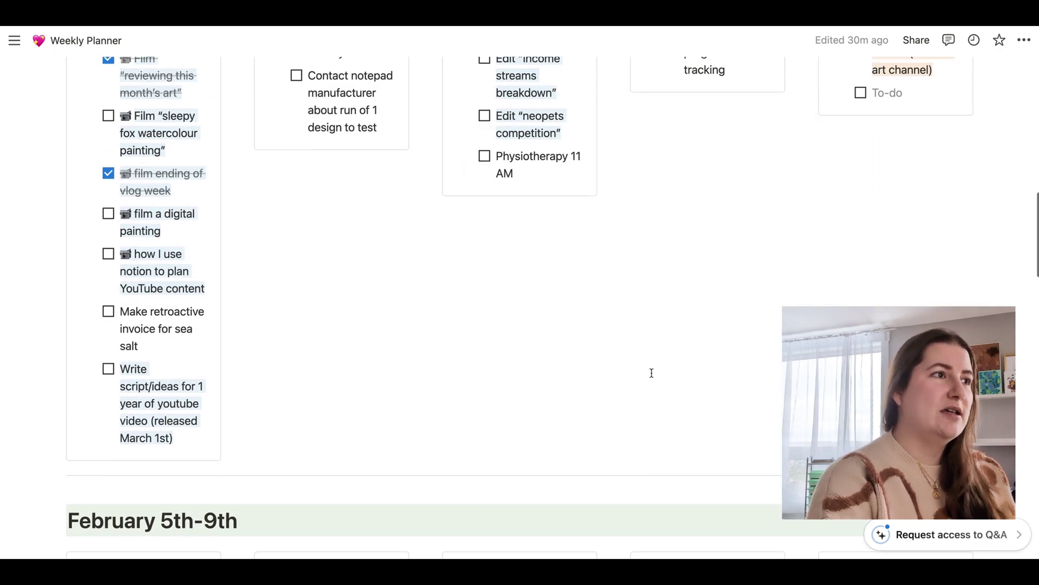
scroll(651, 373, "down", 3)
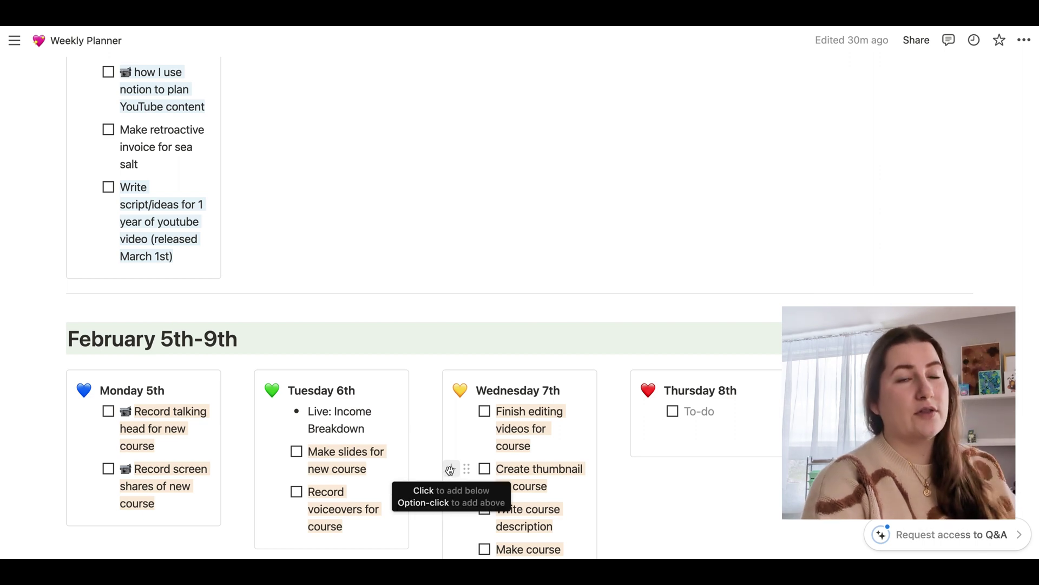
scroll(455, 466, "down", 2)
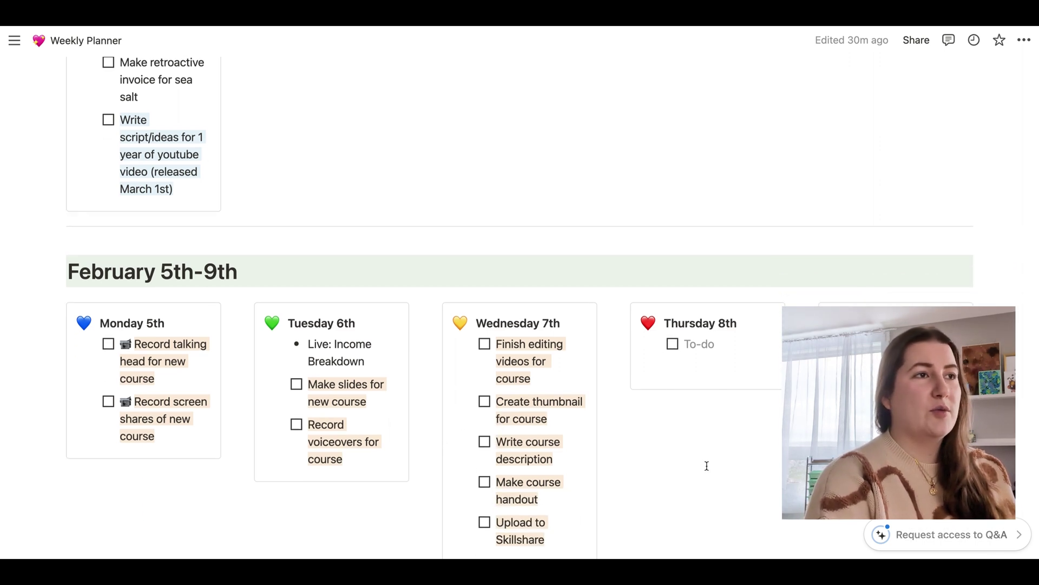
scroll(707, 466, "down", 4)
scroll(698, 463, "up", 12)
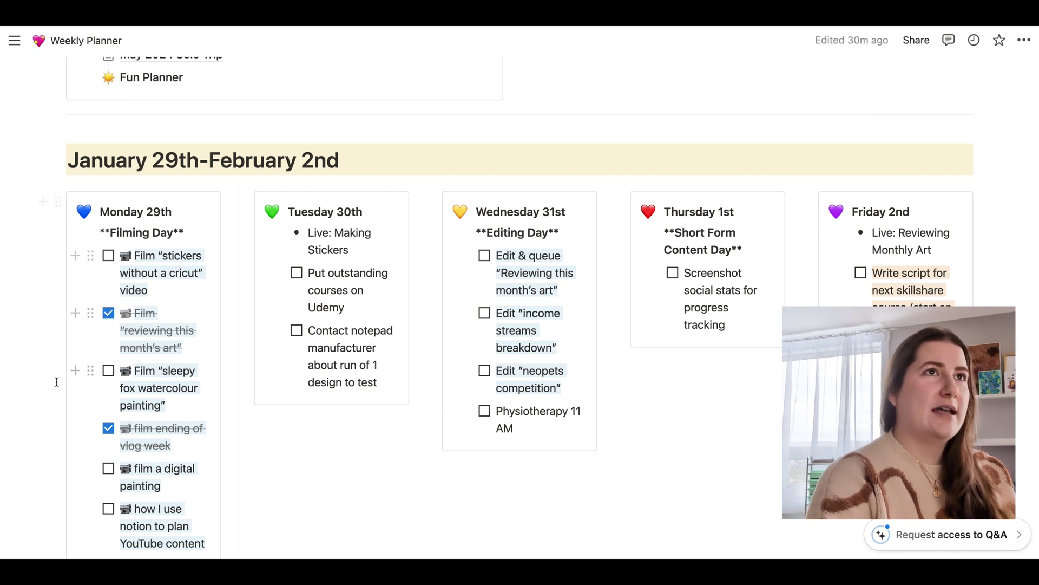
- Return to the Youtube Planner page and look over its Video Ideas, Scripts, Reference and Video Production sections
scroll(390, 402, "down", 2)
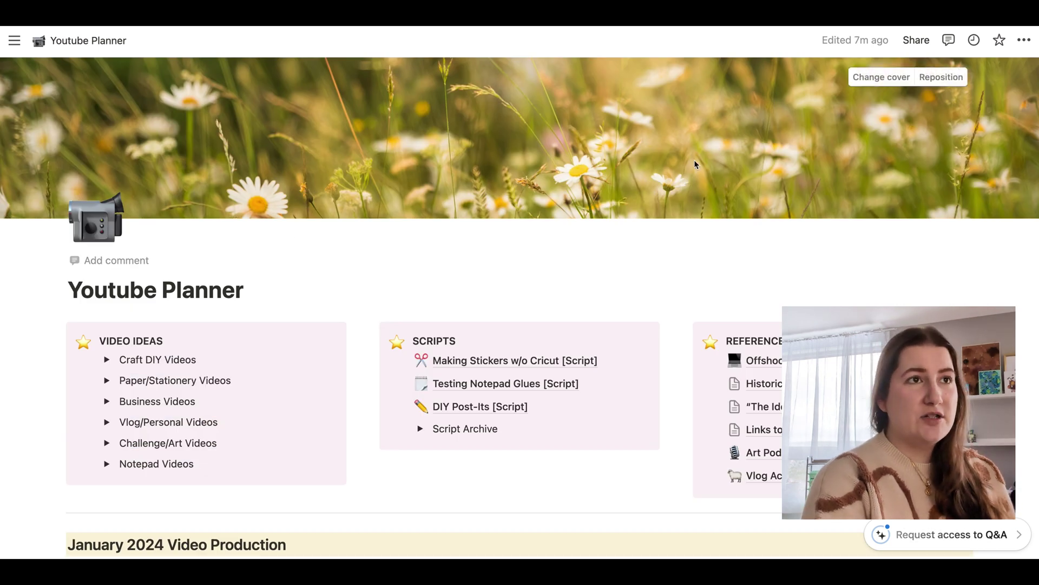
scroll(438, 235, "down", 3)
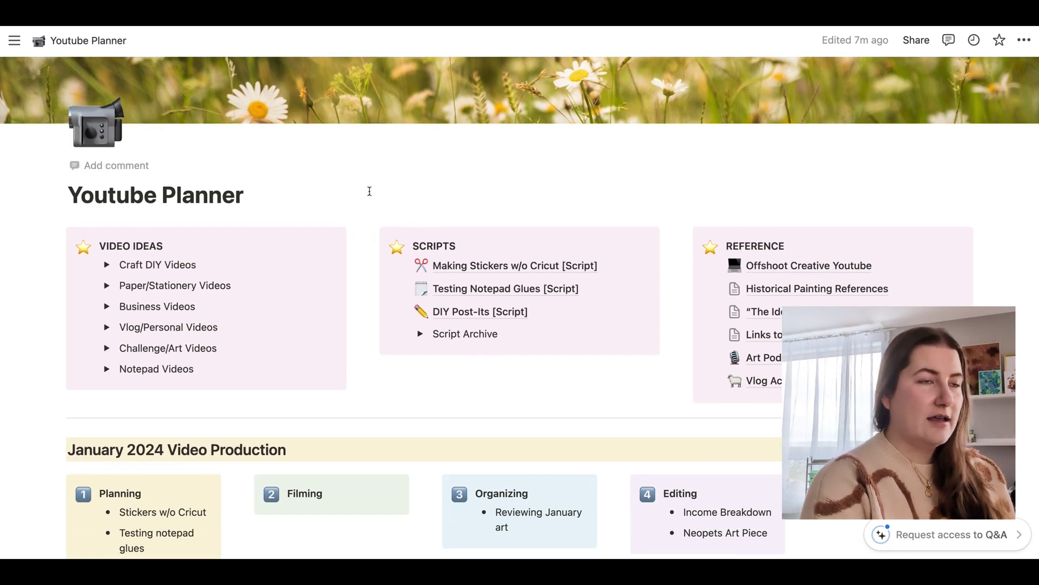
scroll(370, 191, "up", 3)
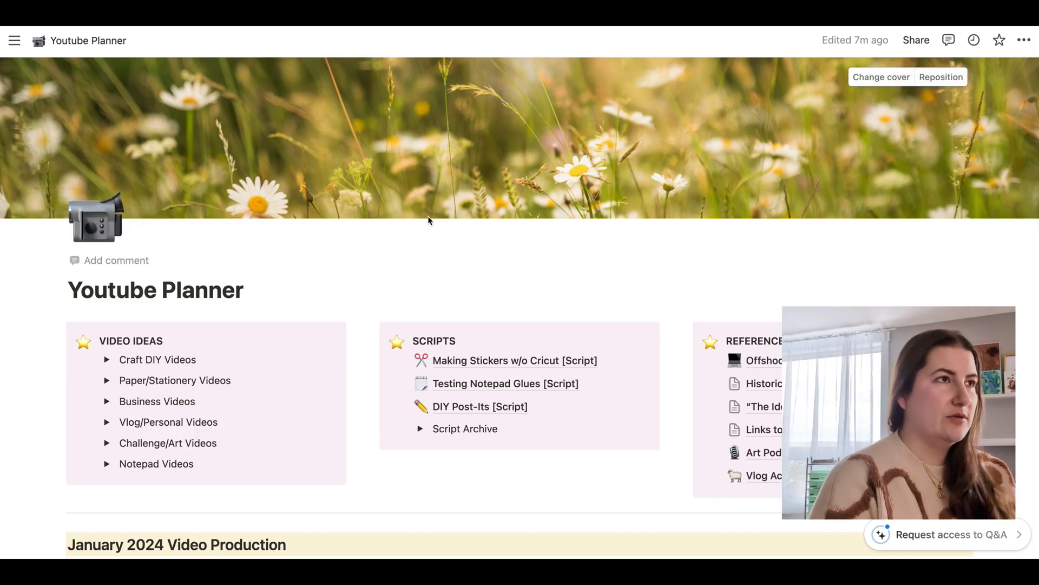